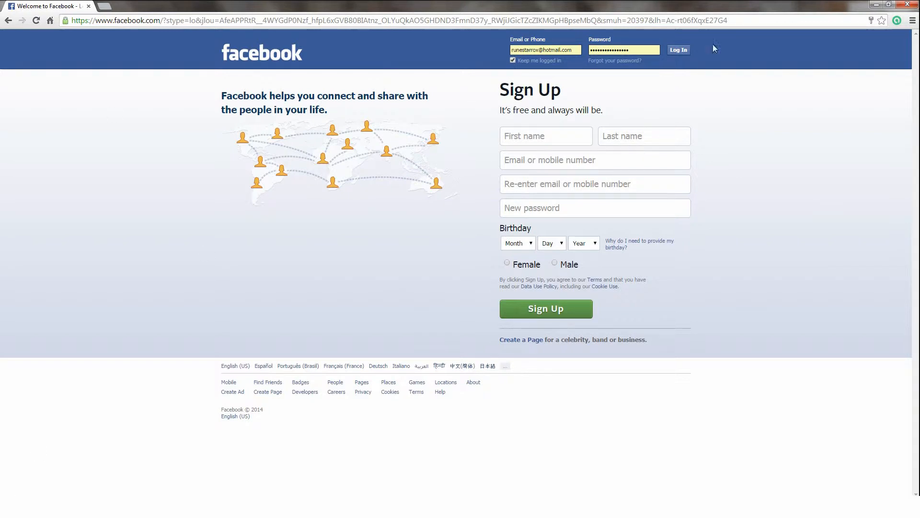
Step: Log in to Facebook and start creating a new Page from the Pages sidebar
click(685, 54)
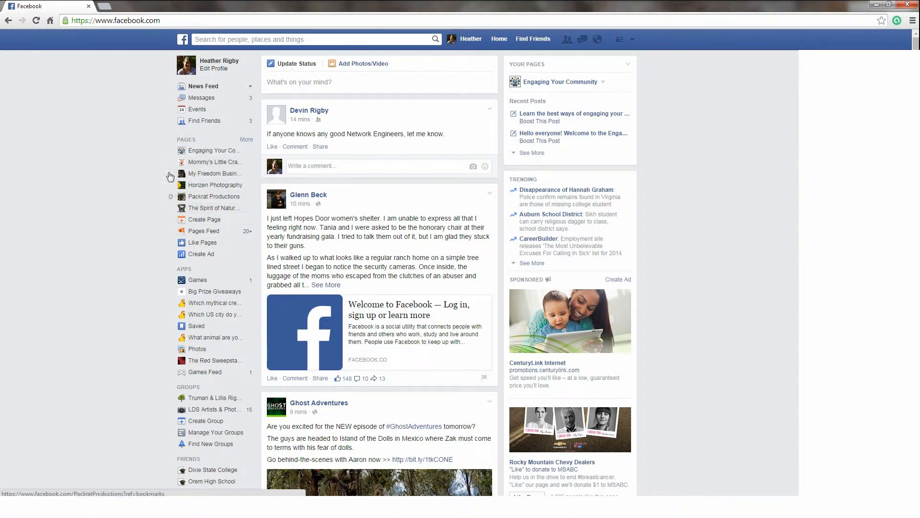
click(208, 224)
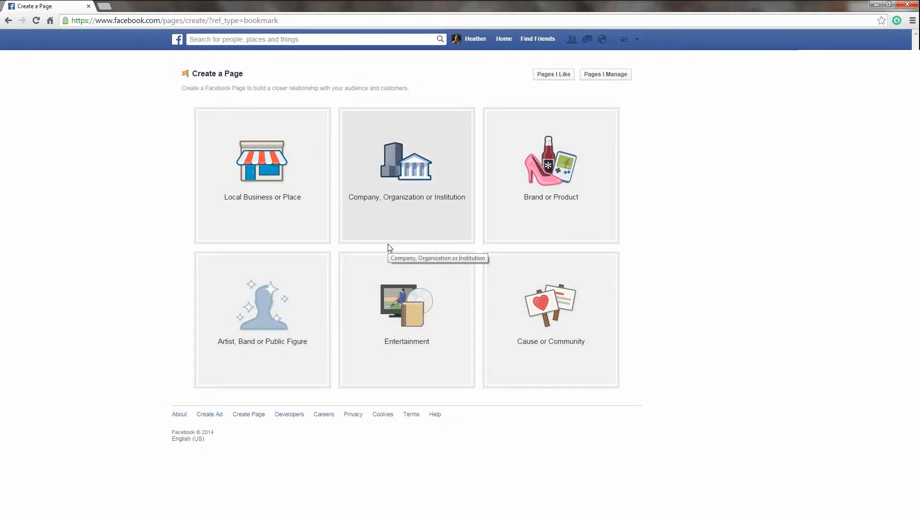
Step: Create an Education organization page named 'Engaging Your Community ex'
click(409, 174)
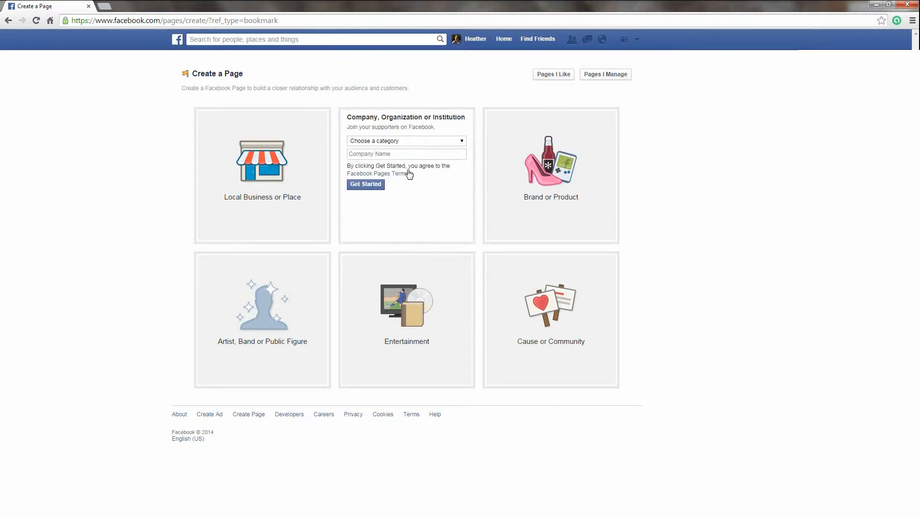
click(403, 142)
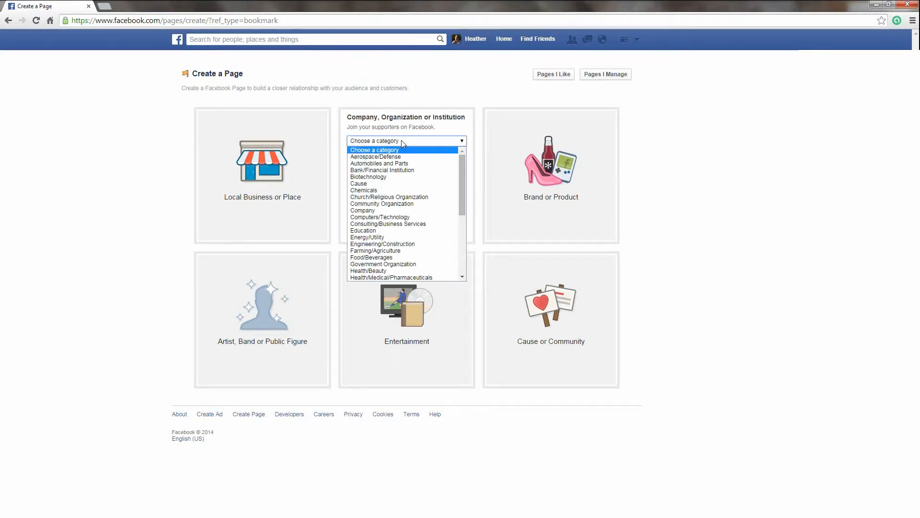
click(410, 231)
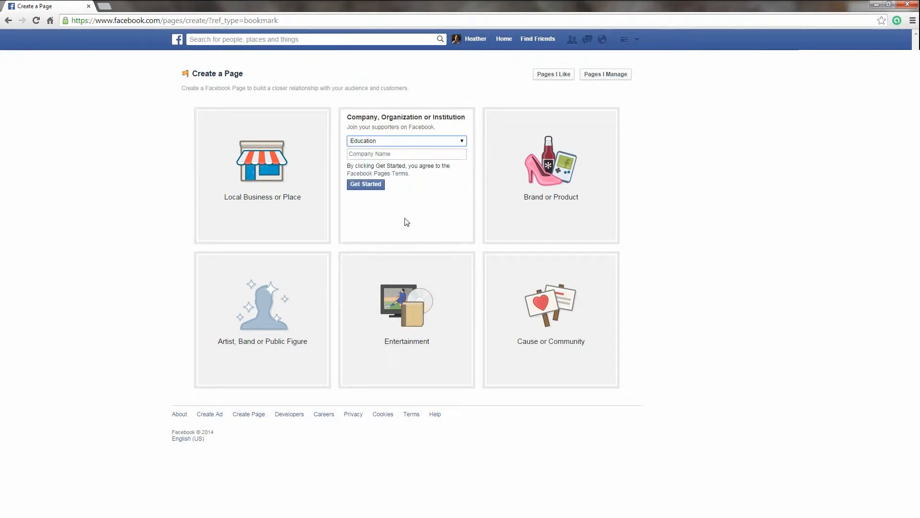
click(395, 154)
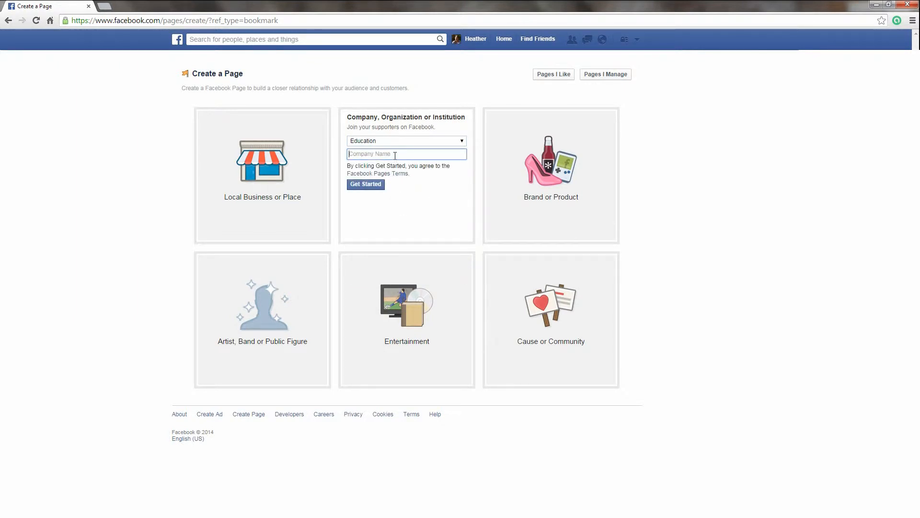
text(Engaging Your Community ex)
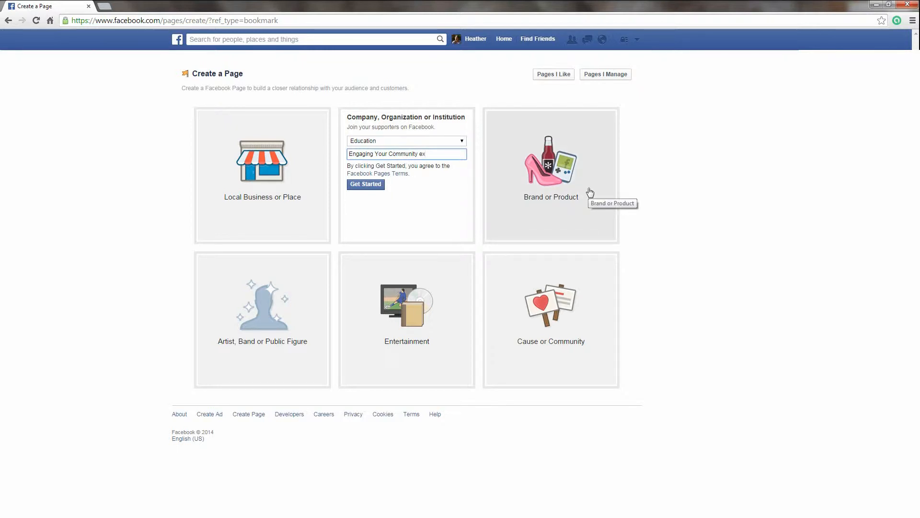
click(374, 185)
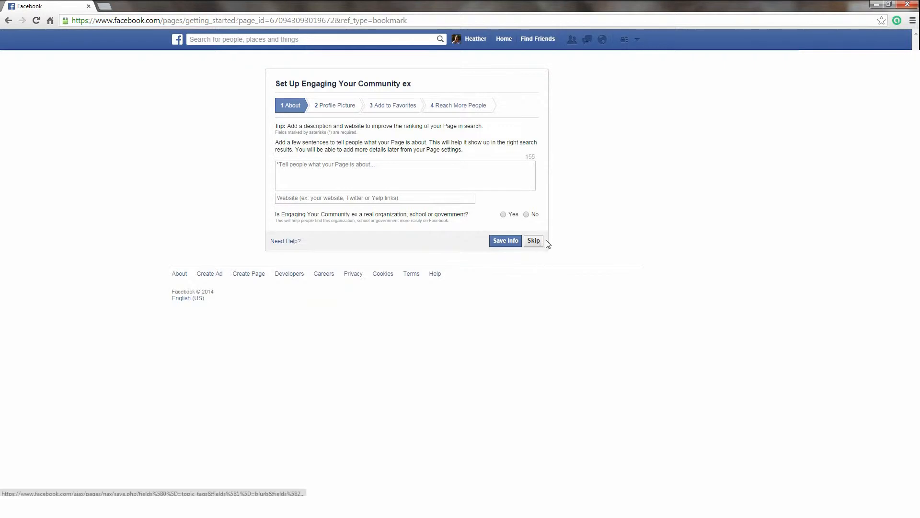
Step: Write the page description 'No matter what organization you run, we can teach you how to engage your community'
click(330, 178)
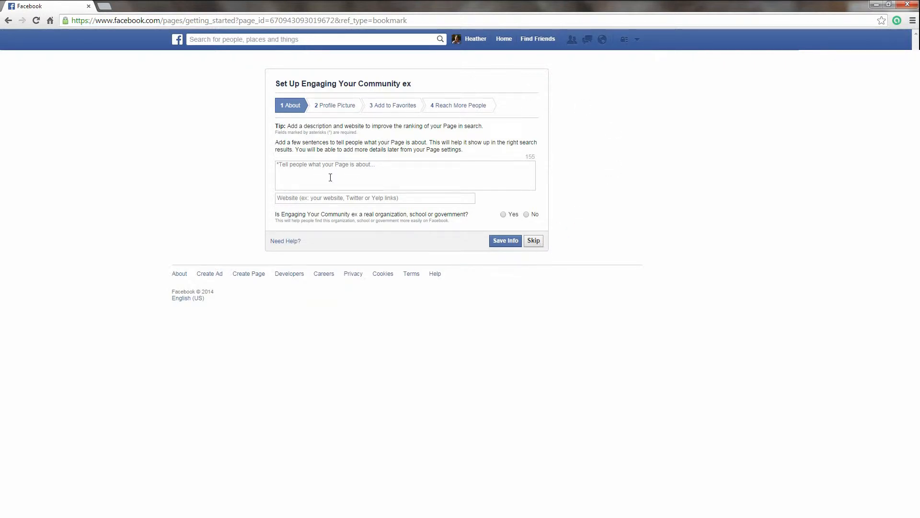
right_click(330, 177)
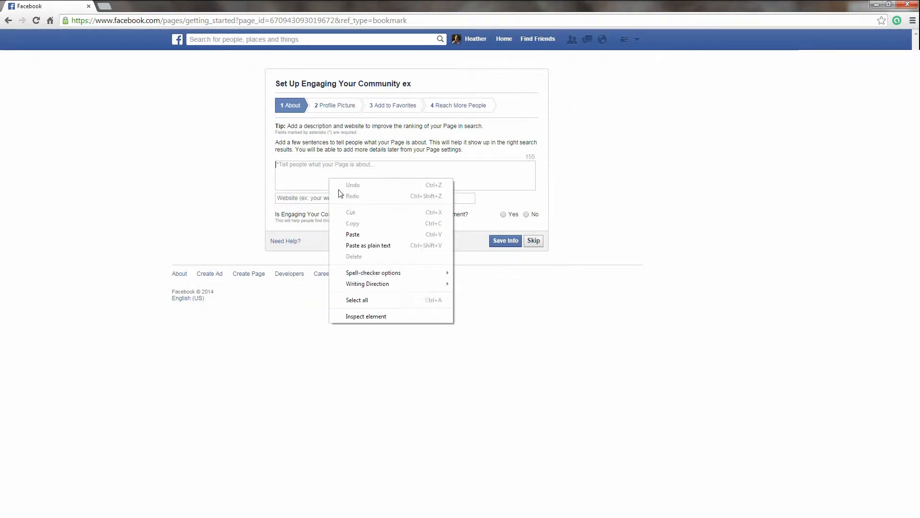
click(358, 231)
drag(367, 165, 276, 164)
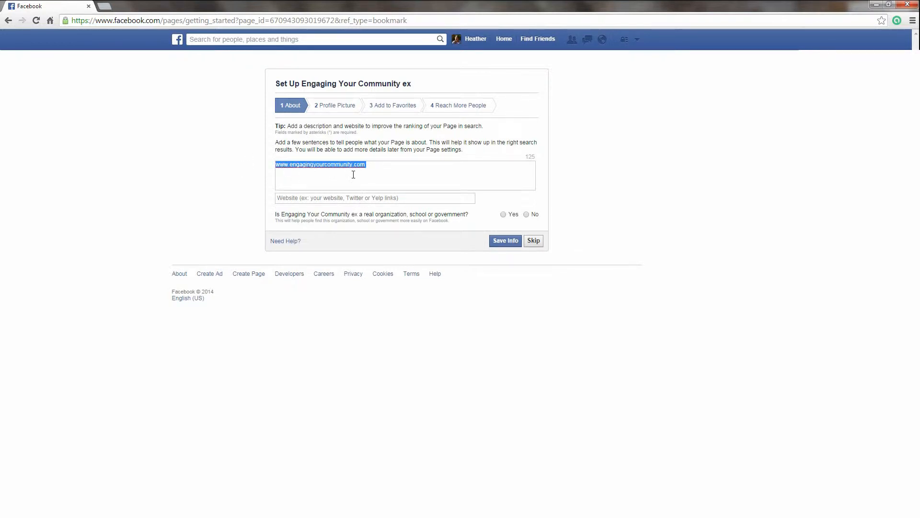
text(N)
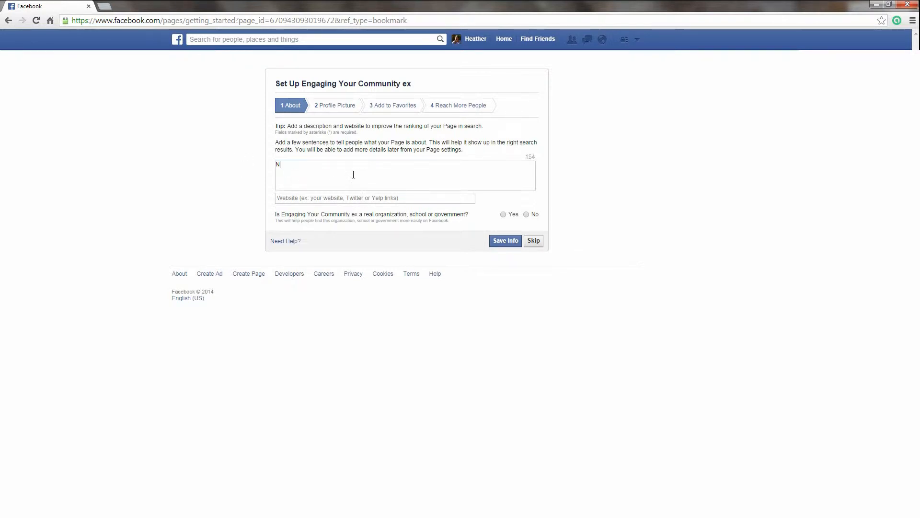
text(o matter what organization you run, we can teach you how)
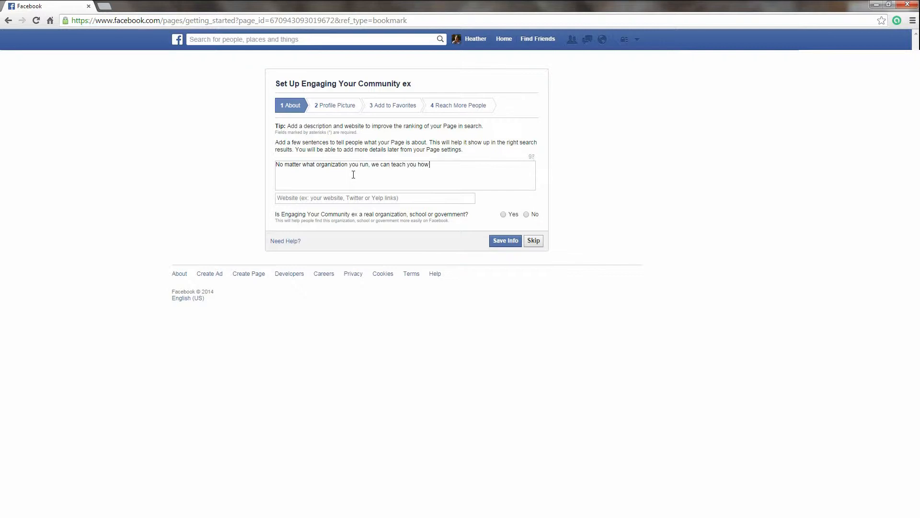
text( to engage your community)
click(370, 200)
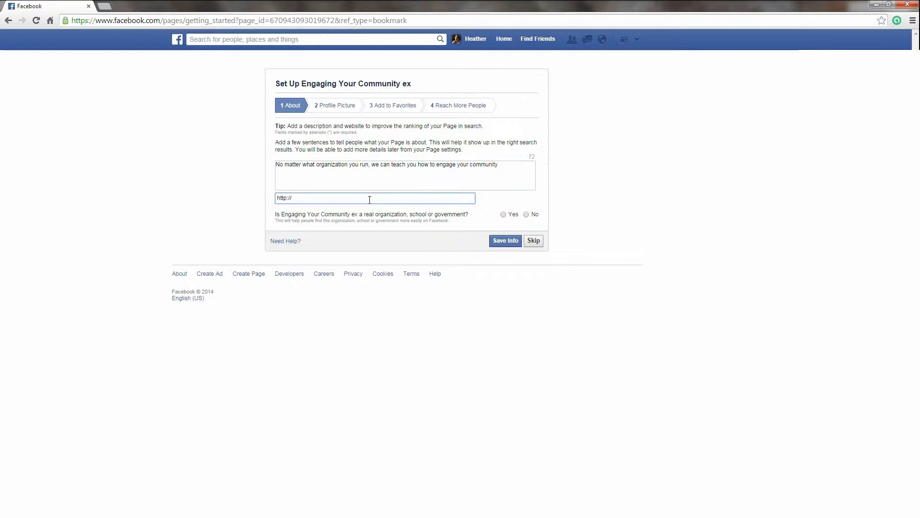
text(www.engagingyourcommunity.com)
click(526, 215)
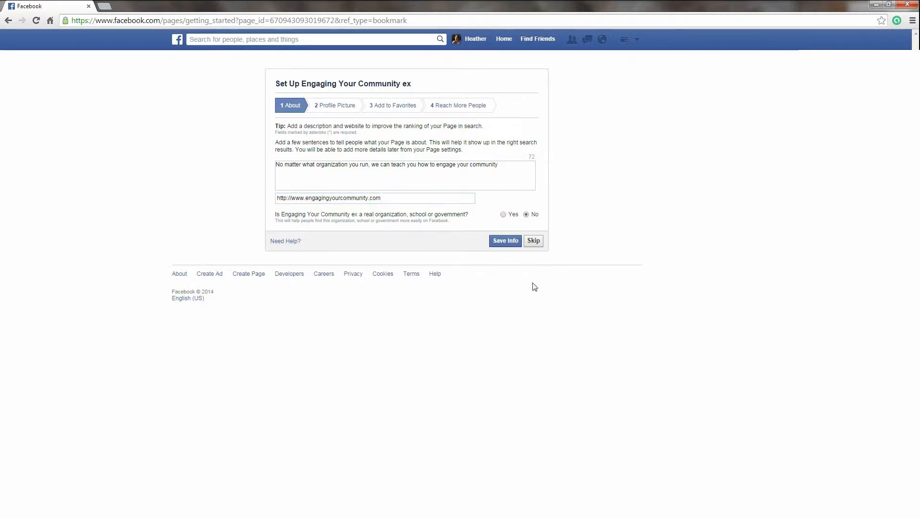
click(501, 242)
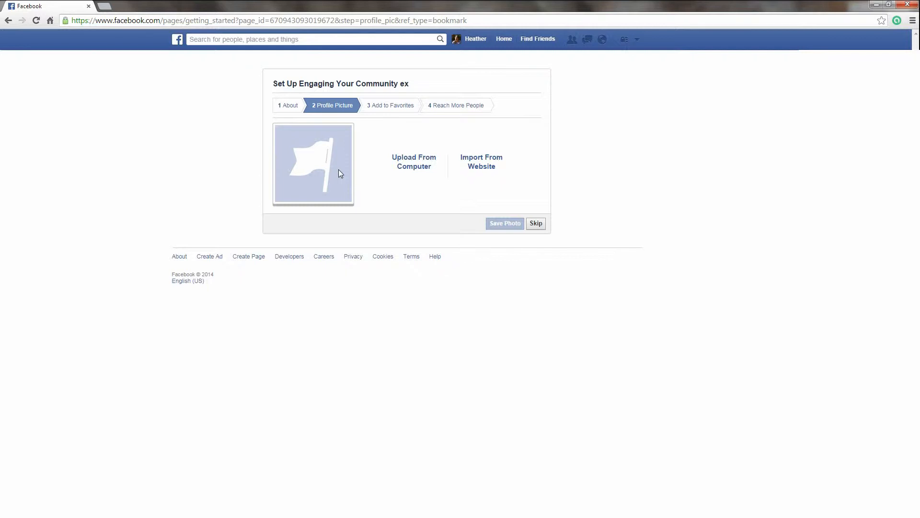
Step: Upload the facebook 1 globe image from the computer as the page's profile picture
click(406, 162)
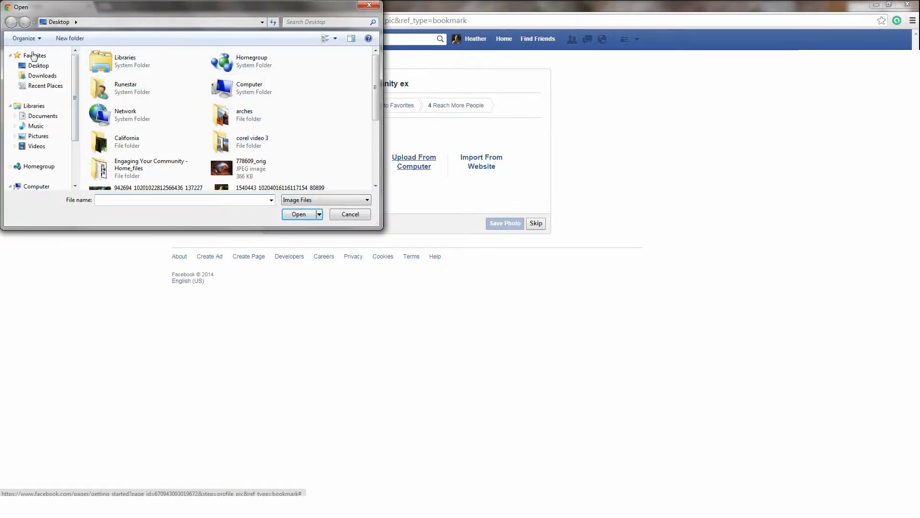
drag(377, 85, 383, 172)
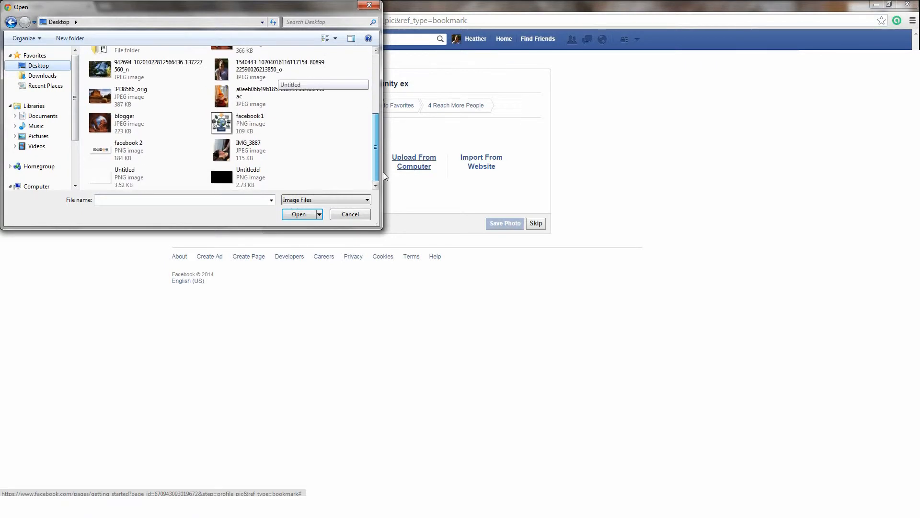
click(237, 125)
click(351, 214)
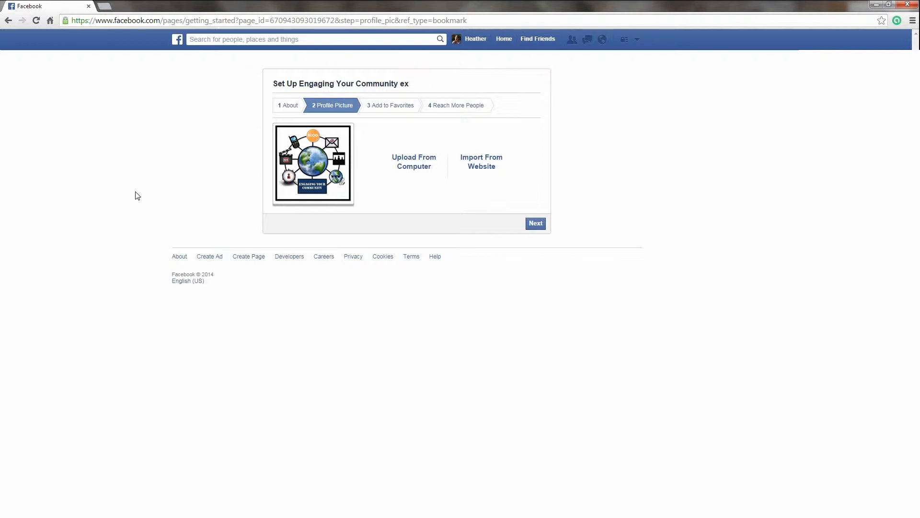
click(536, 225)
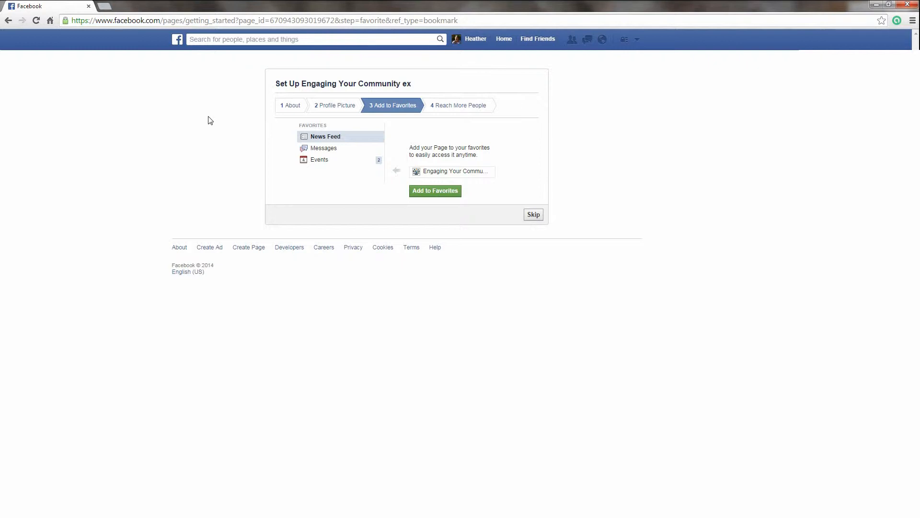
Step: Skip the Add to Favorites and Reach More People ad steps
click(534, 215)
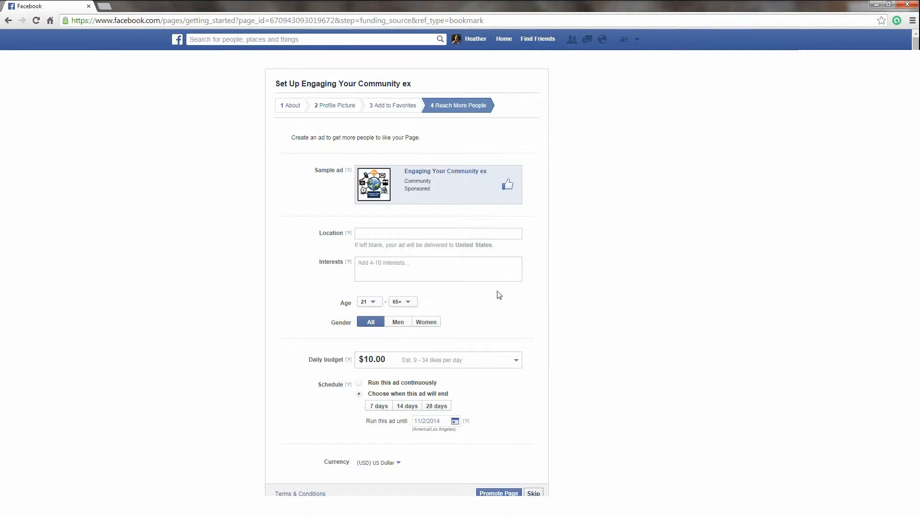
scroll(489, 312, down, 2)
scroll(476, 329, up, 2)
scroll(521, 300, down, 1)
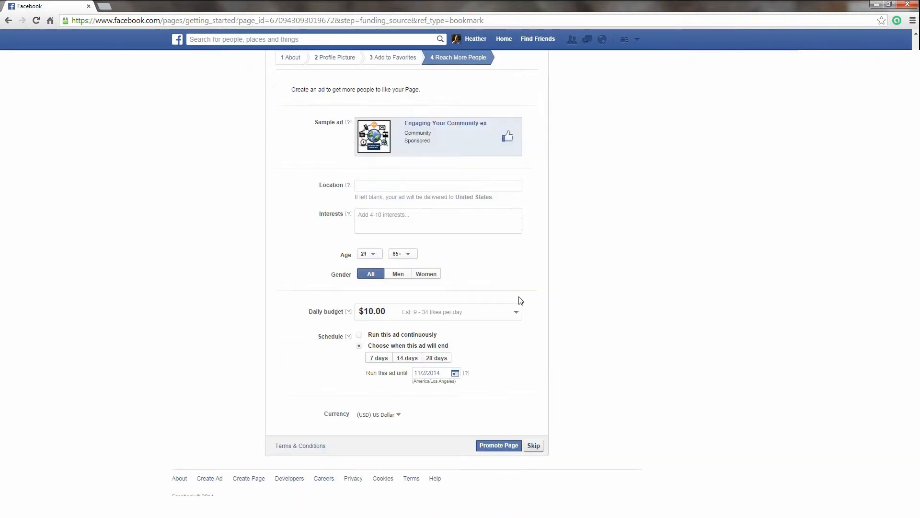
click(533, 445)
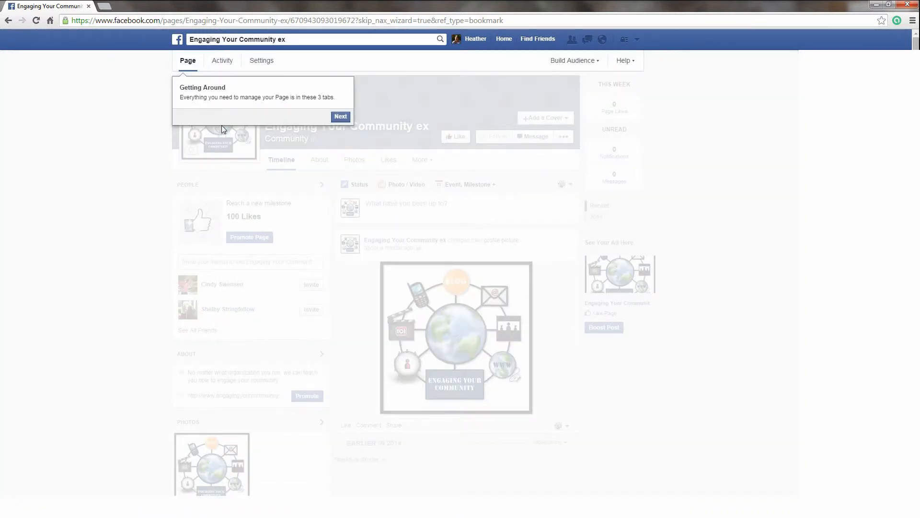
Step: Step through the page tour tips, past invite friends, until it finishes
click(340, 117)
click(527, 205)
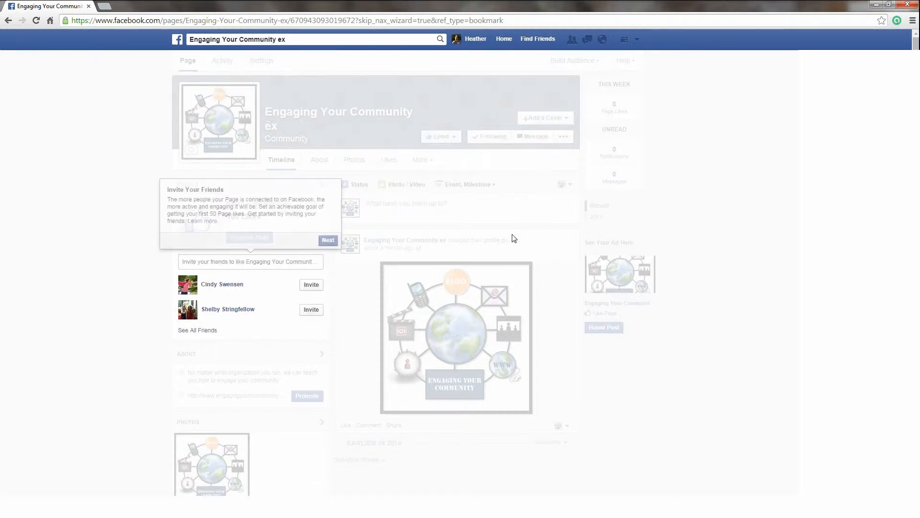
click(334, 242)
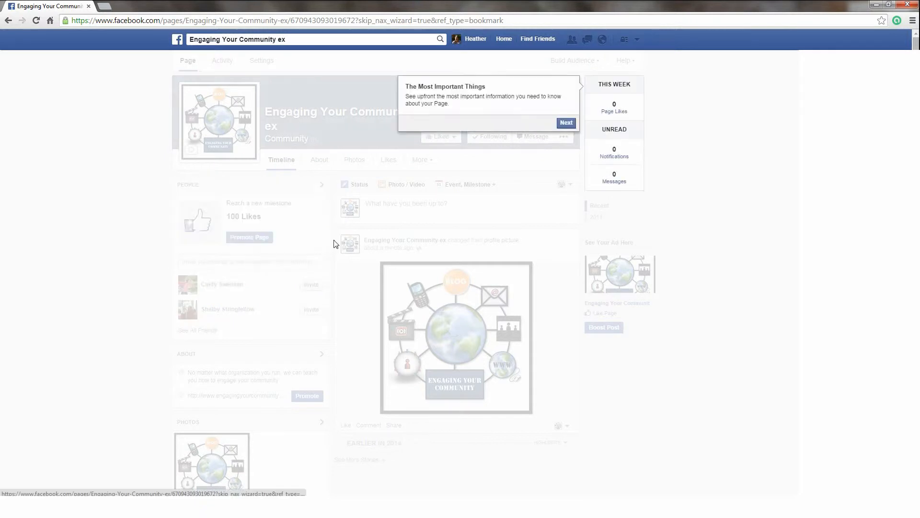
click(566, 123)
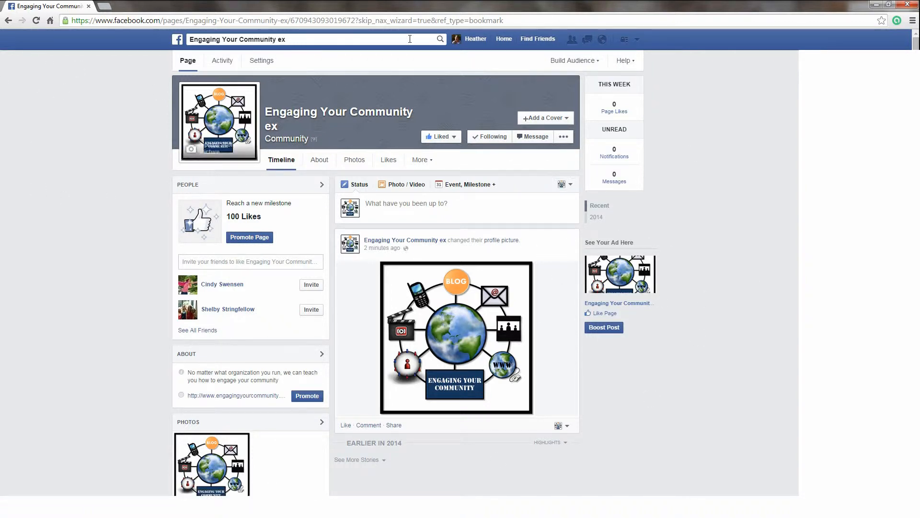
Step: Upload the facebook 2 image from the computer as the page's cover photo
click(550, 119)
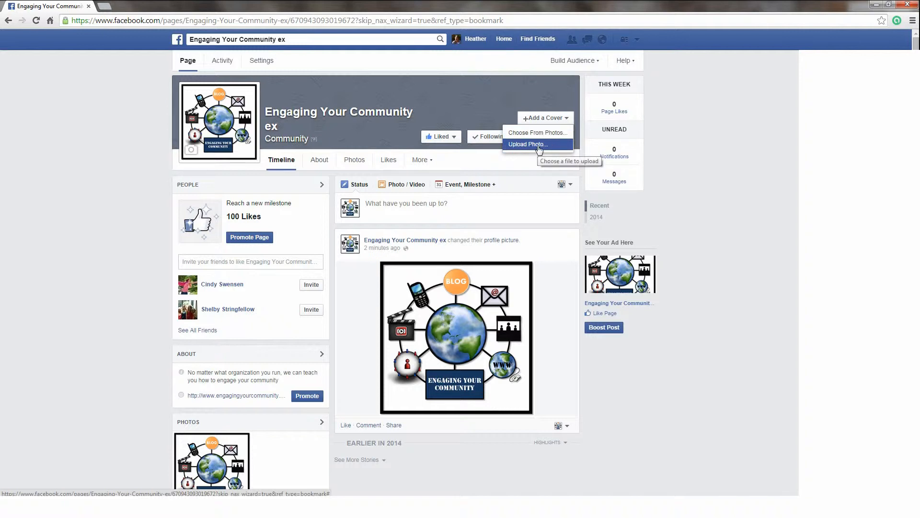
click(540, 149)
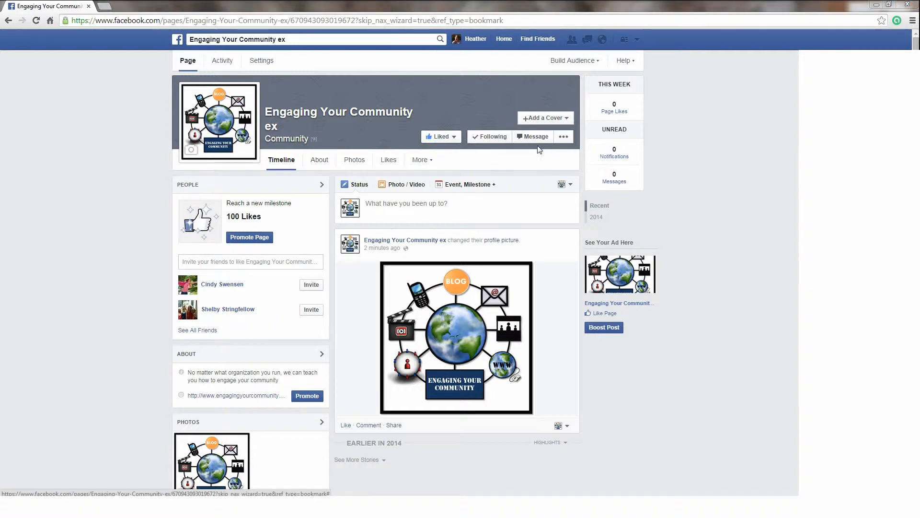
drag(373, 92, 375, 153)
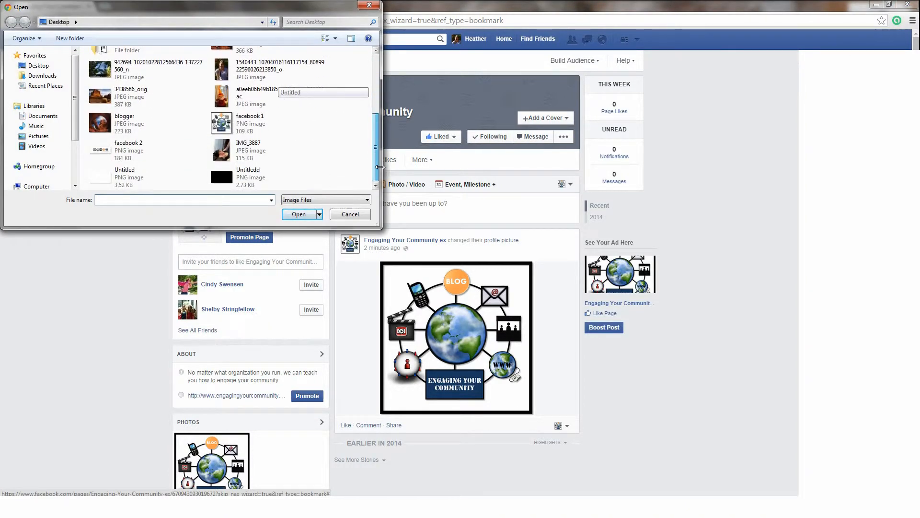
double_click(125, 150)
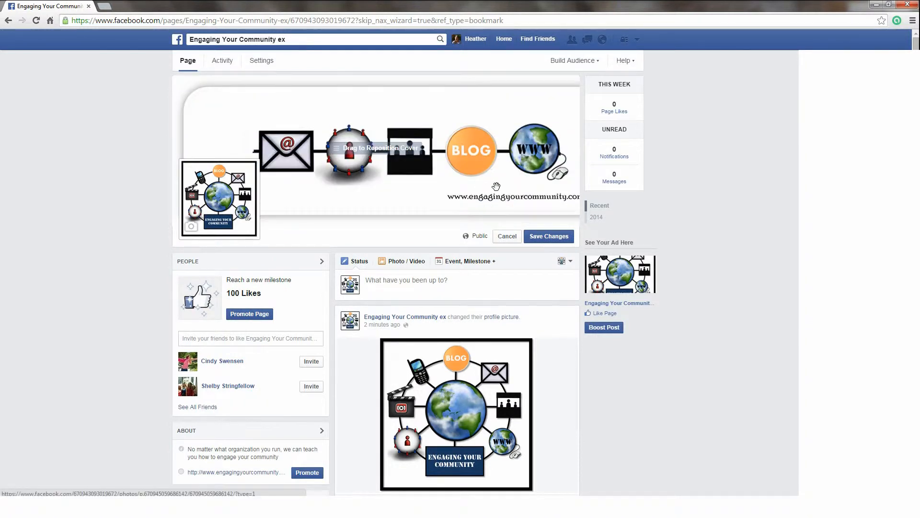
Step: Reposition the new cover image slightly, save the changes, and reload the page
drag(503, 179, 396, 157)
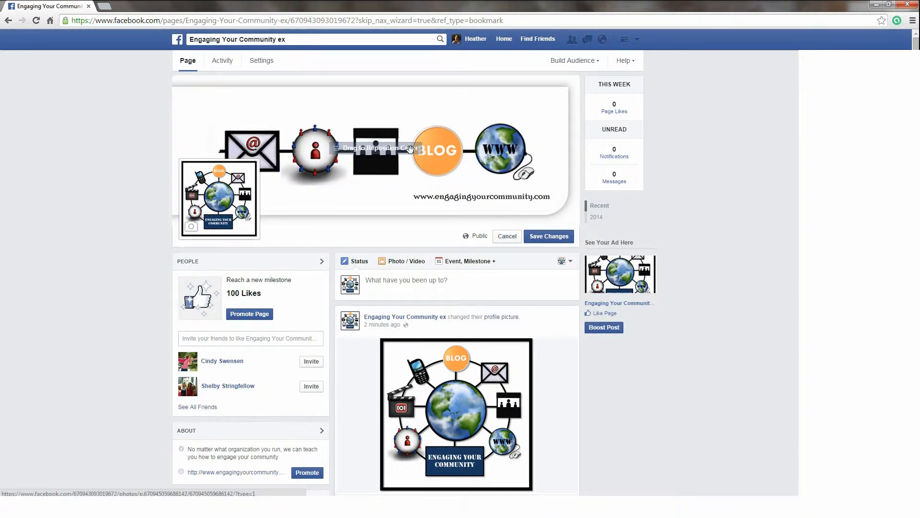
drag(331, 168, 328, 189)
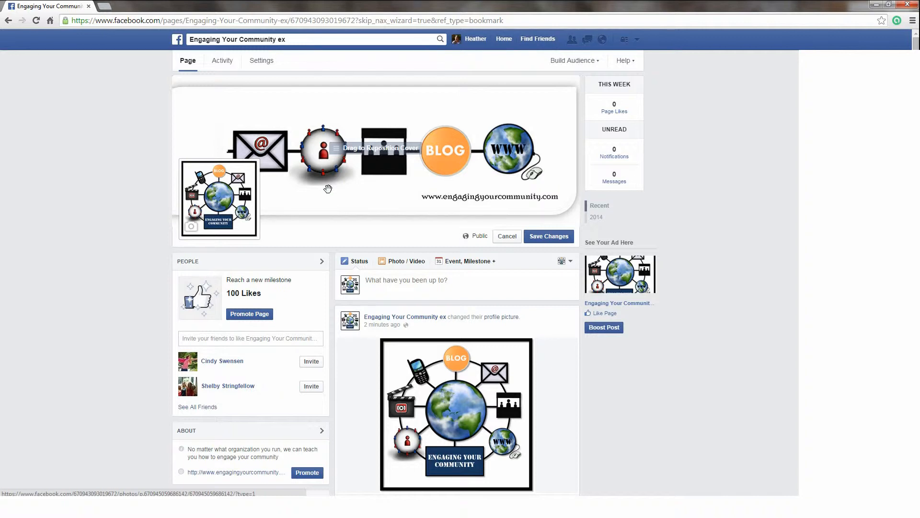
mouse_move(222, 194)
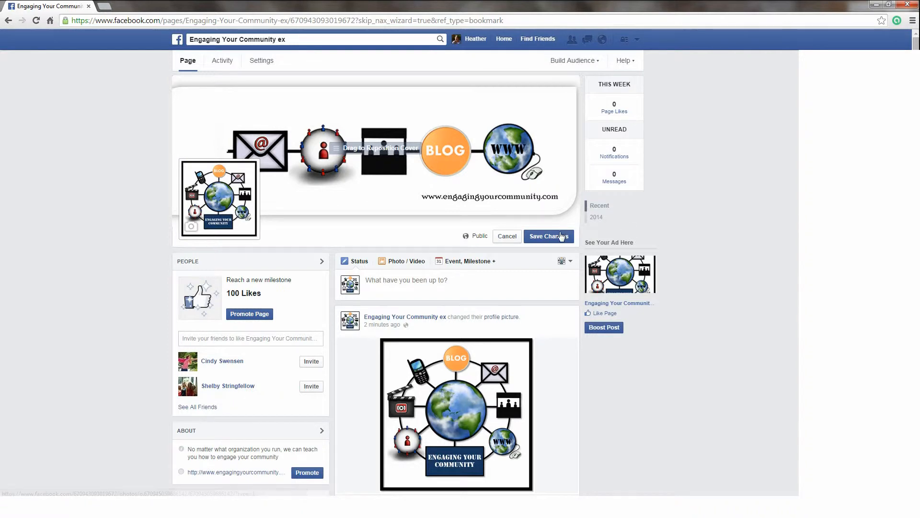
click(548, 236)
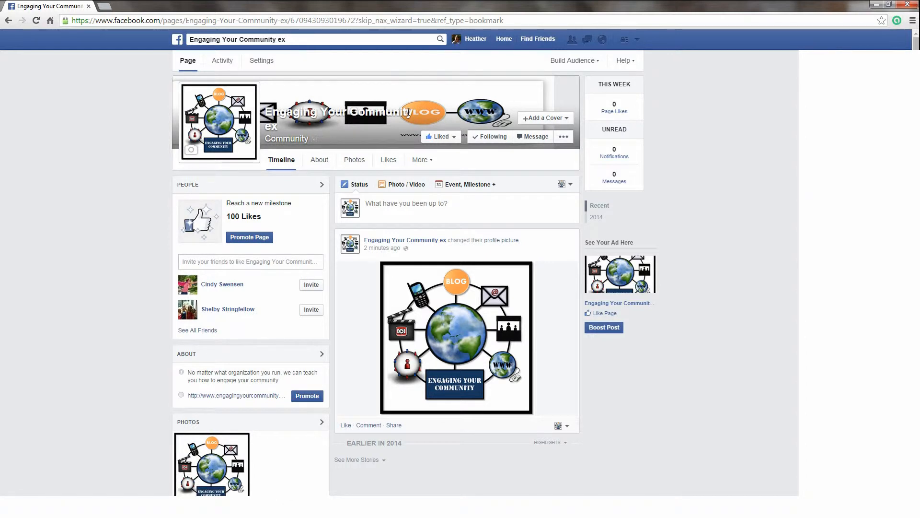
click(36, 20)
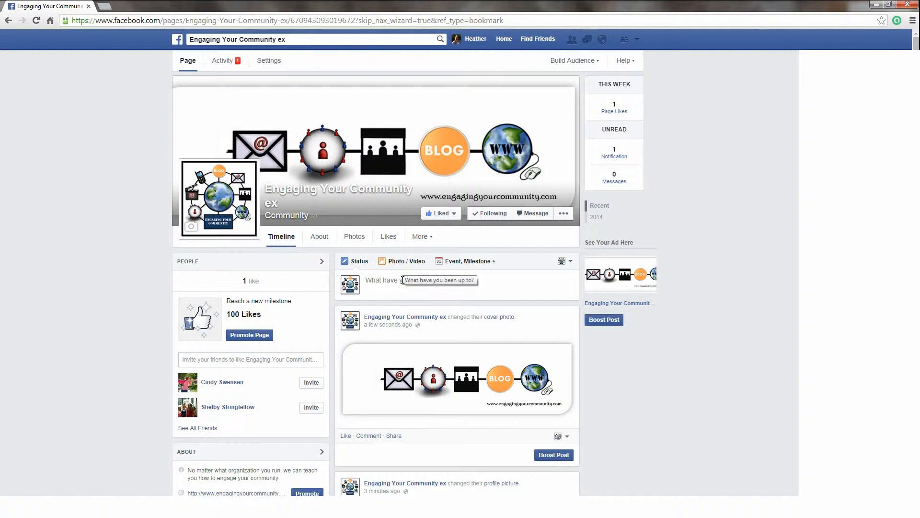
Step: Draft a welcome status starting 'Hello everyone! Welcome to the engaging your community facebook page!' for scheduling
click(378, 282)
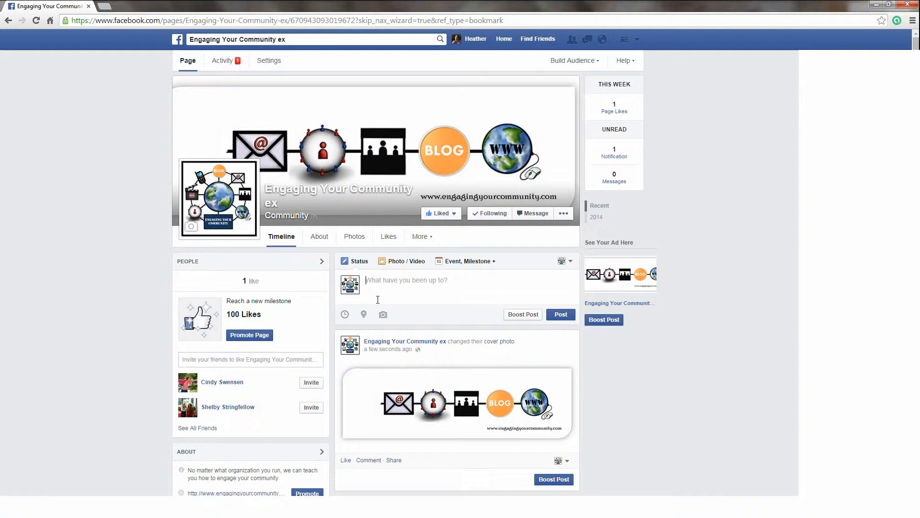
text(Hello everyone! Welcome to the engaging your )
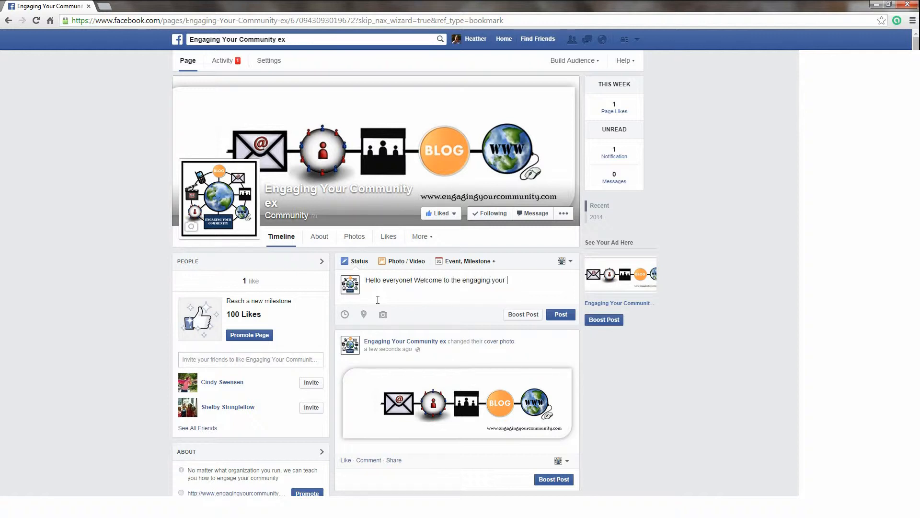
text(community face)
text(book page)
text(! We are so ha)
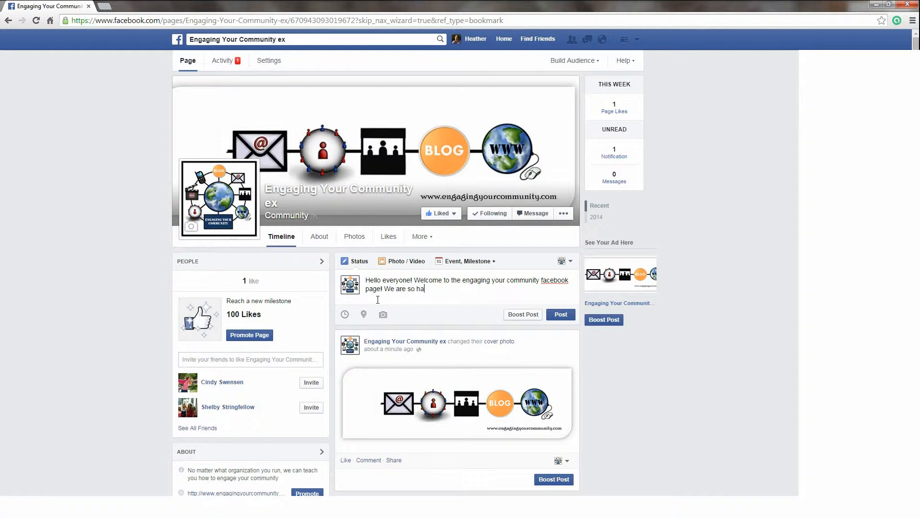
text(ppy to have you here!)
click(345, 315)
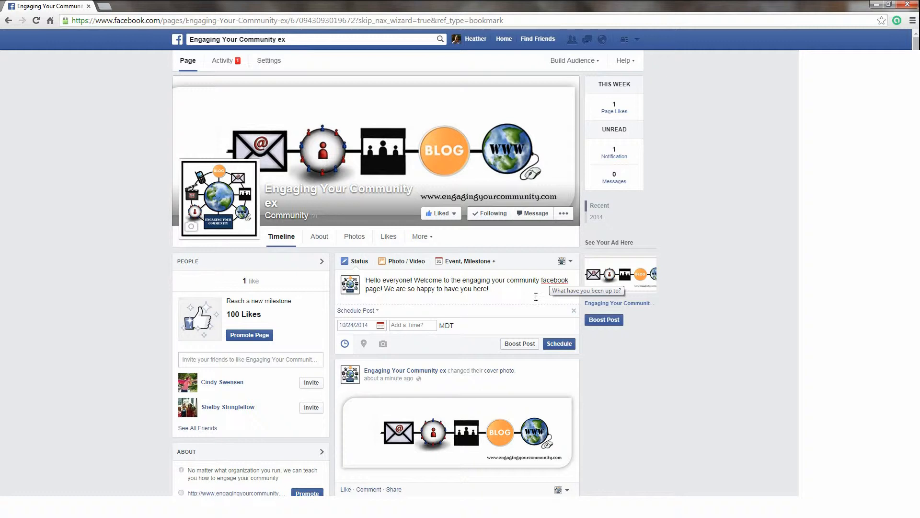
Step: Schedule the welcome post for 10/24/2014 at 4:00 pm
click(380, 326)
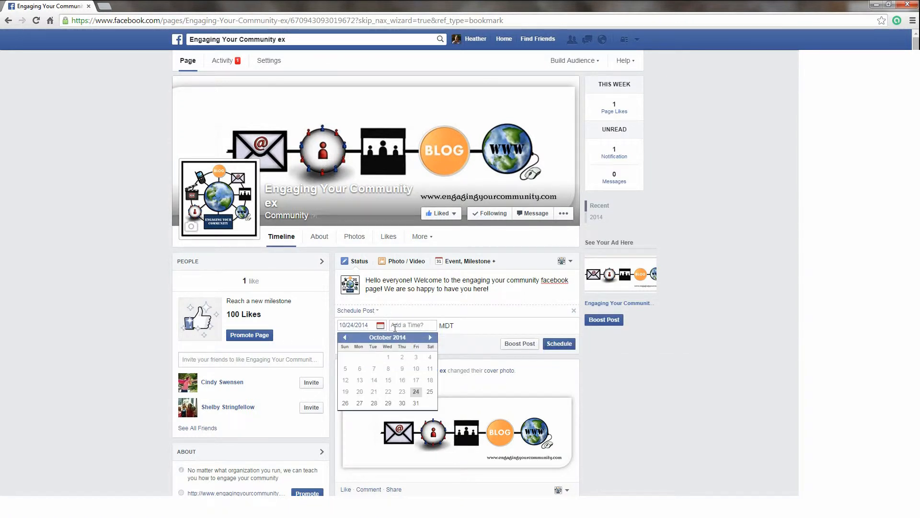
click(416, 394)
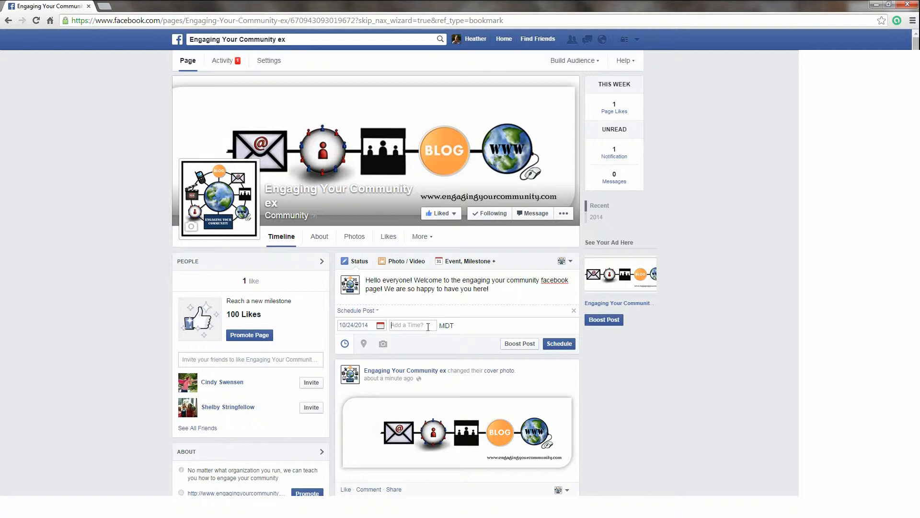
text(4:00)
click(423, 339)
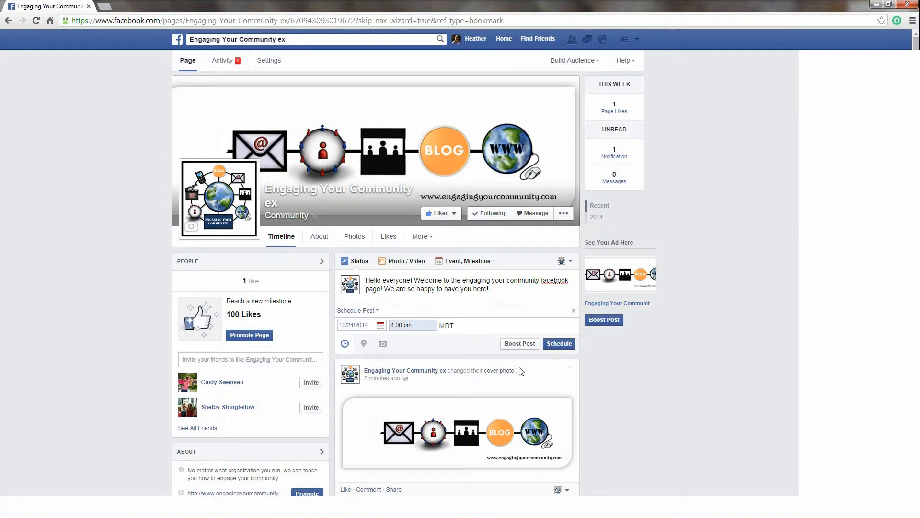
Step: Add the location 'Orem, Utah' to the welcome draft and confirm the tag
click(364, 344)
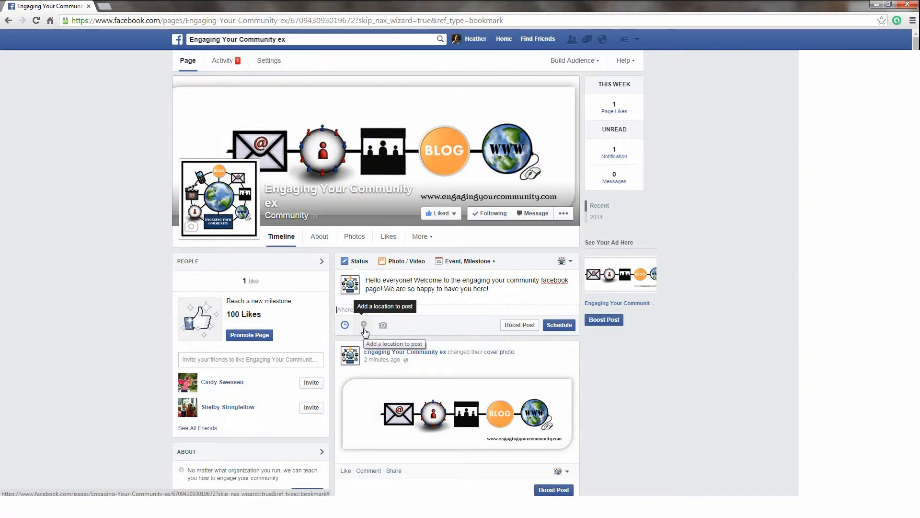
click(363, 327)
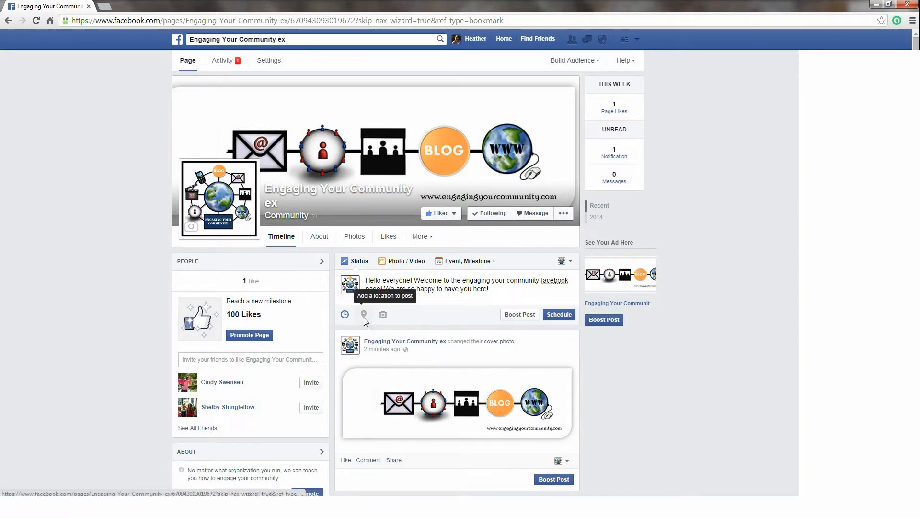
click(363, 327)
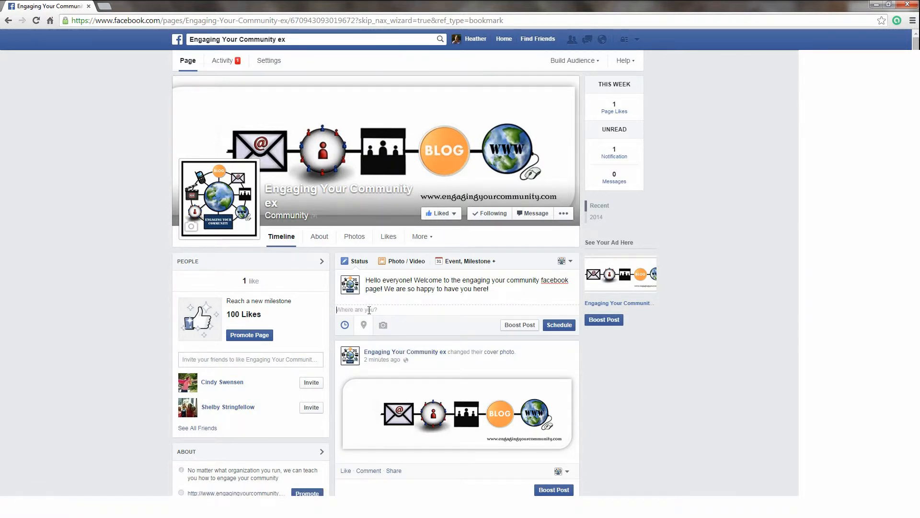
text(Orem, )
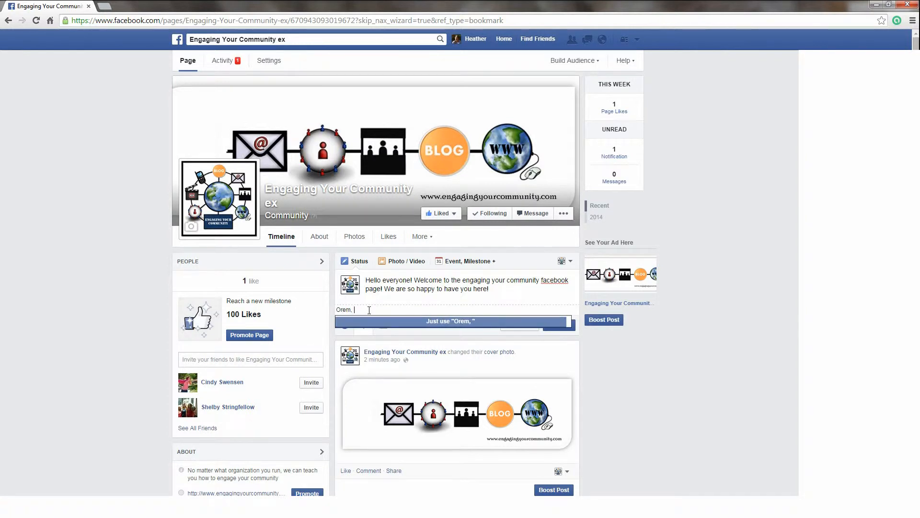
text(Utah)
click(404, 321)
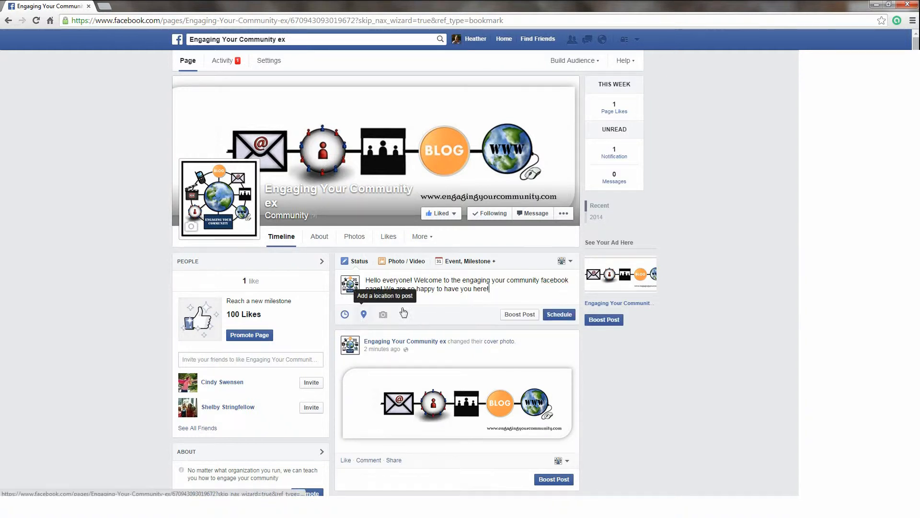
click(366, 317)
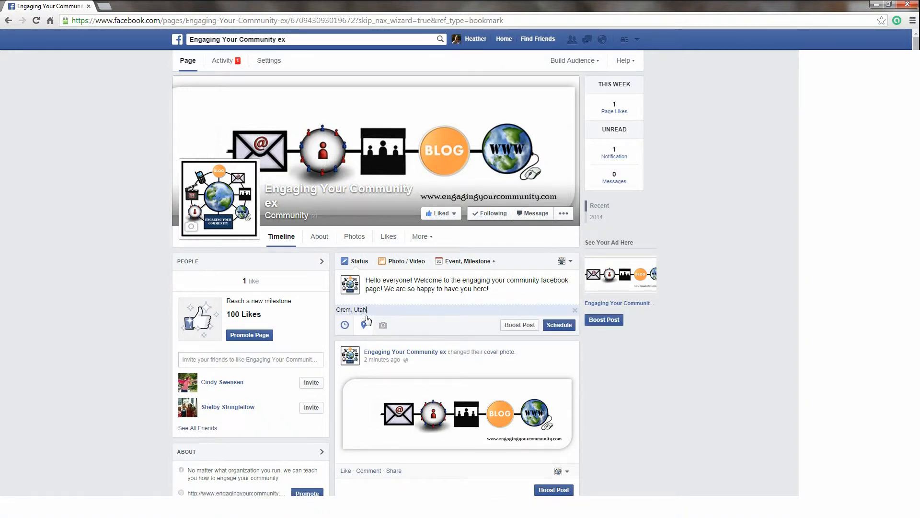
click(366, 324)
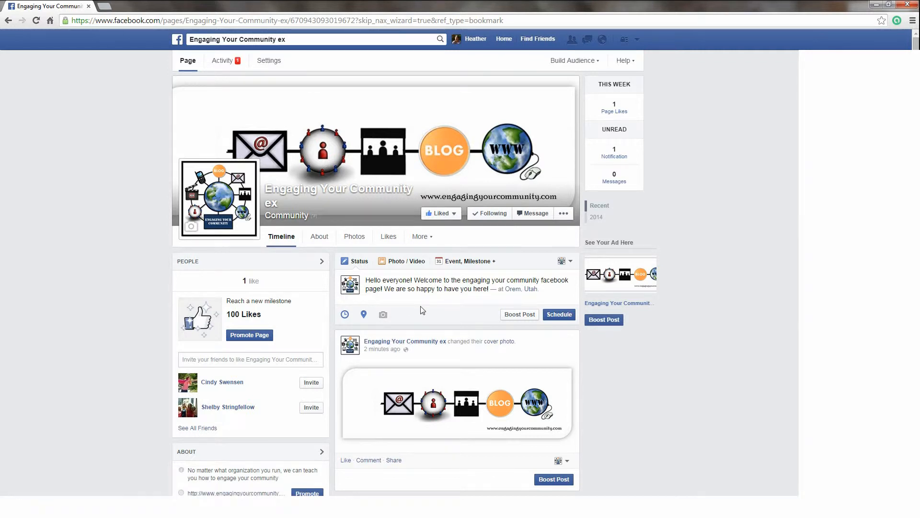
Step: Attach the photos facebook 1 and facebook 2 to the welcome post and schedule it
click(386, 317)
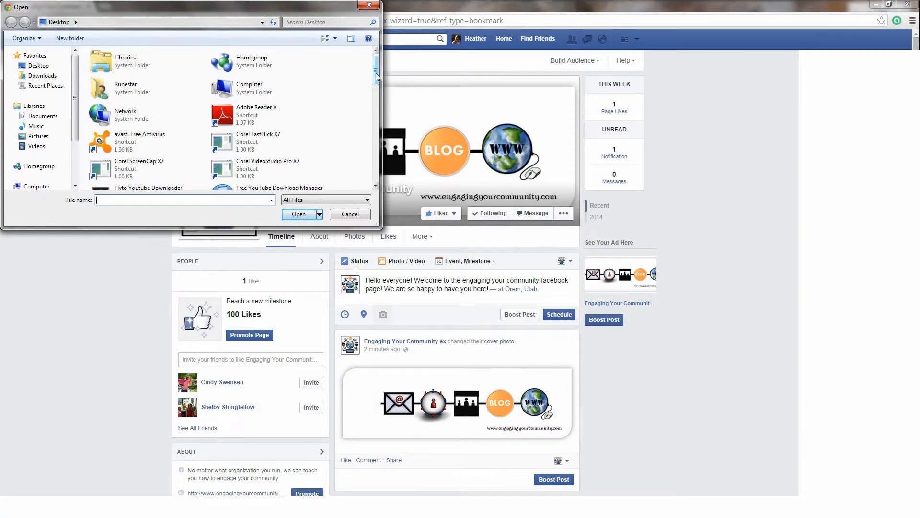
drag(376, 77, 357, 160)
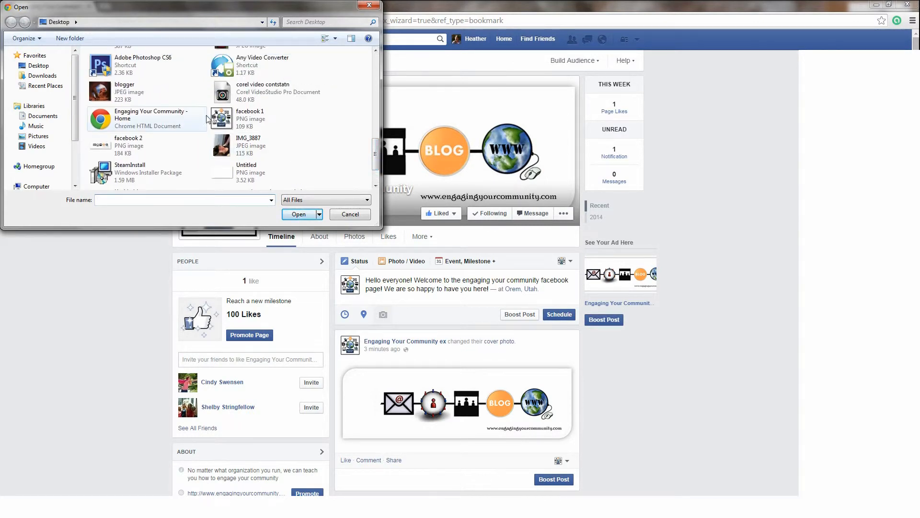
double_click(282, 123)
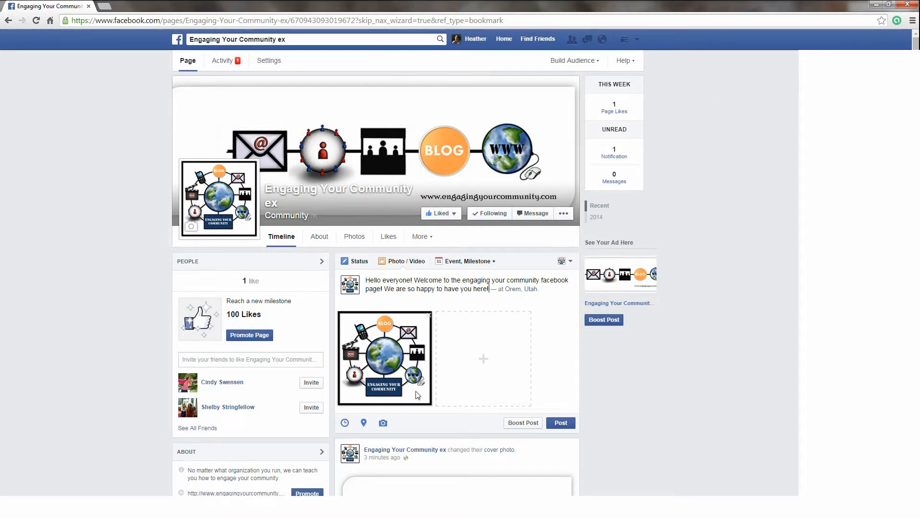
click(482, 363)
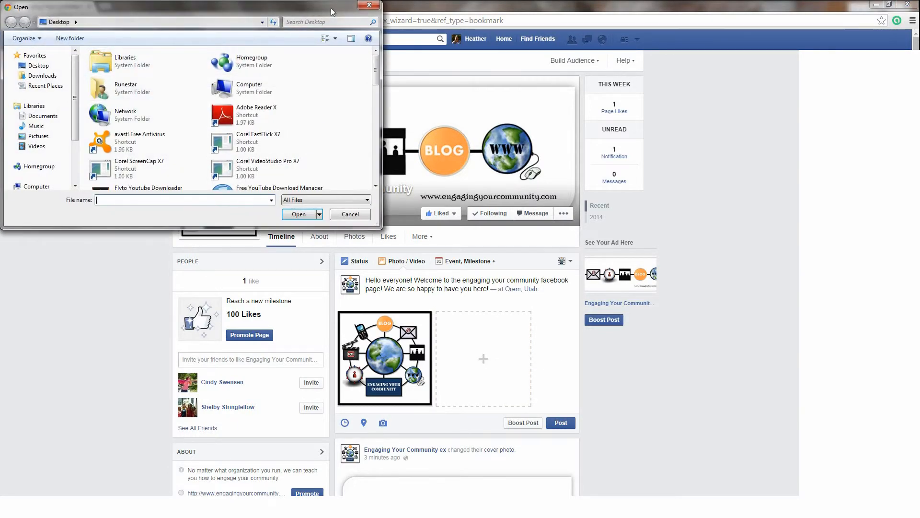
drag(376, 72, 375, 183)
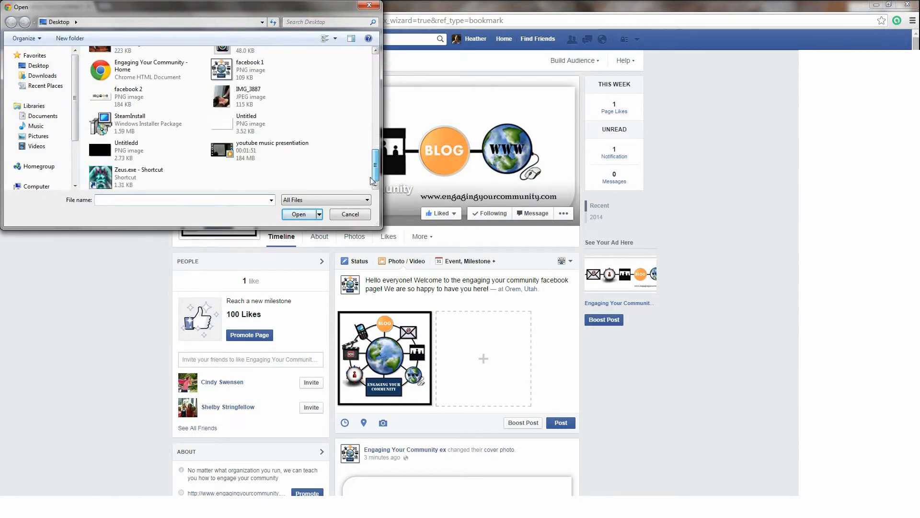
double_click(128, 91)
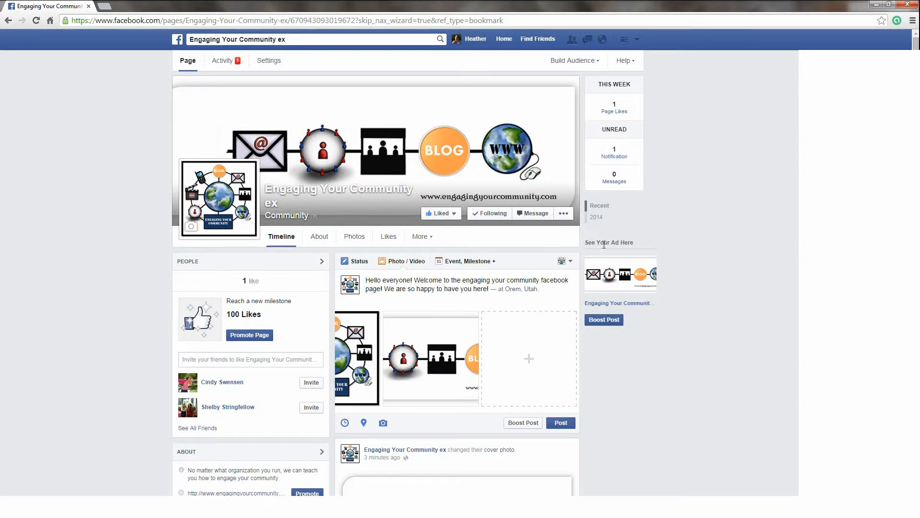
click(571, 423)
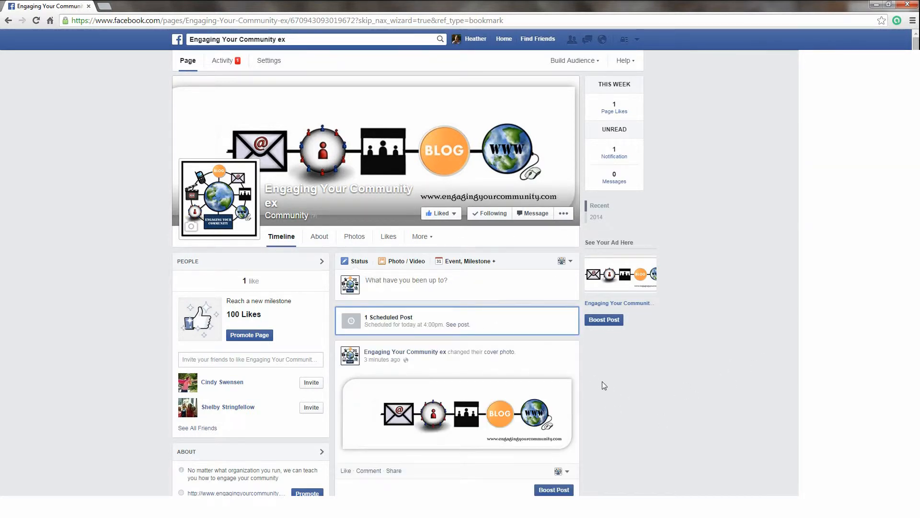
Step: Scroll the timeline to the cover photo and Like count, then unlike the page
scroll(602, 382, down, 1)
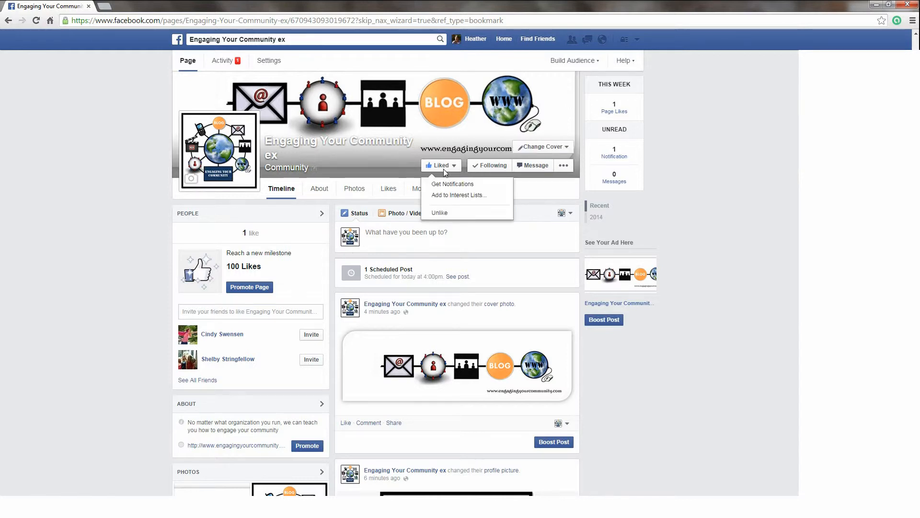
mouse_move(456, 170)
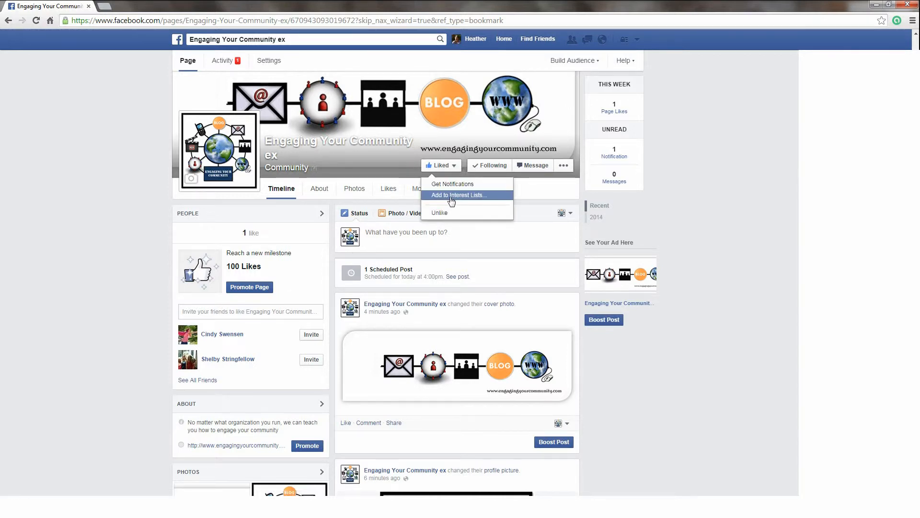
click(440, 212)
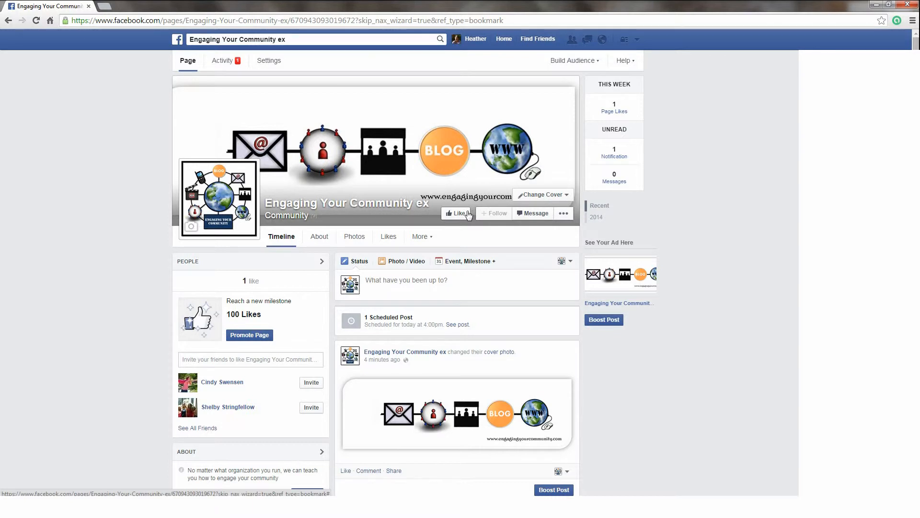
Step: Go from About's Basic Info edit through General and Page Info settings to Page Roles
click(320, 237)
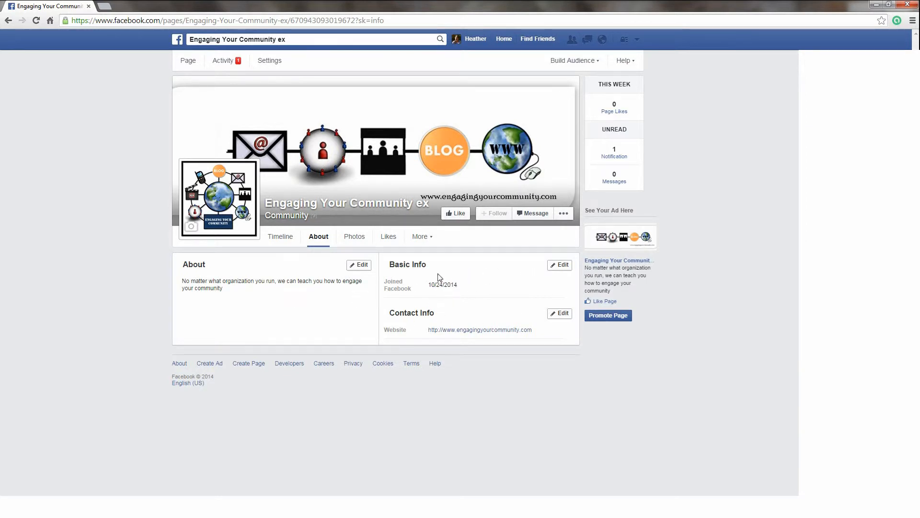
click(559, 265)
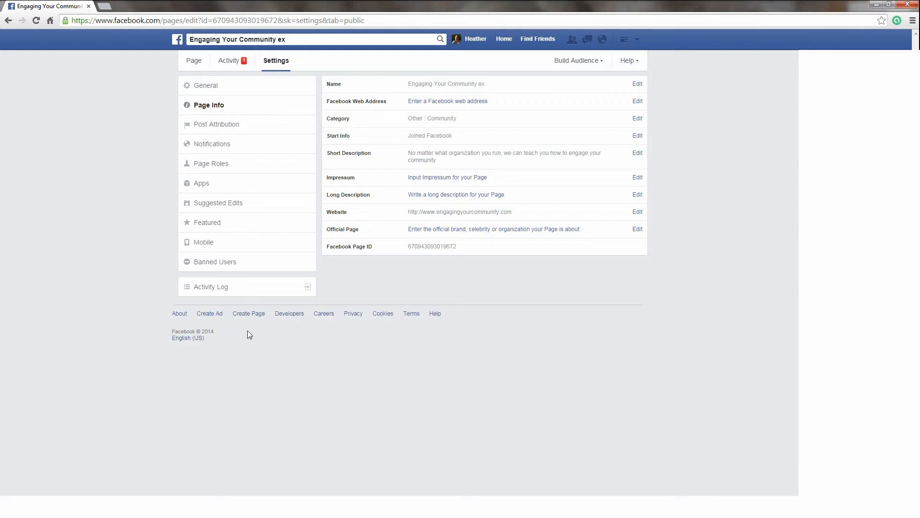
click(213, 87)
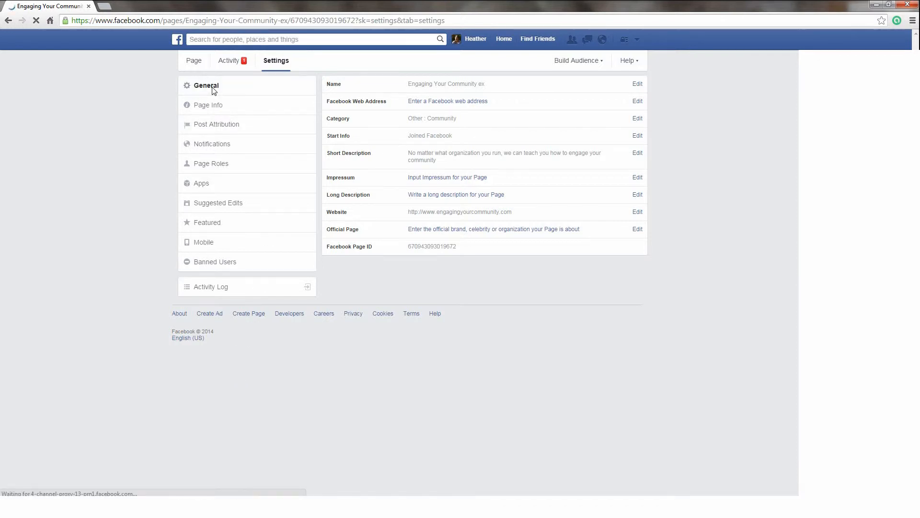
click(222, 110)
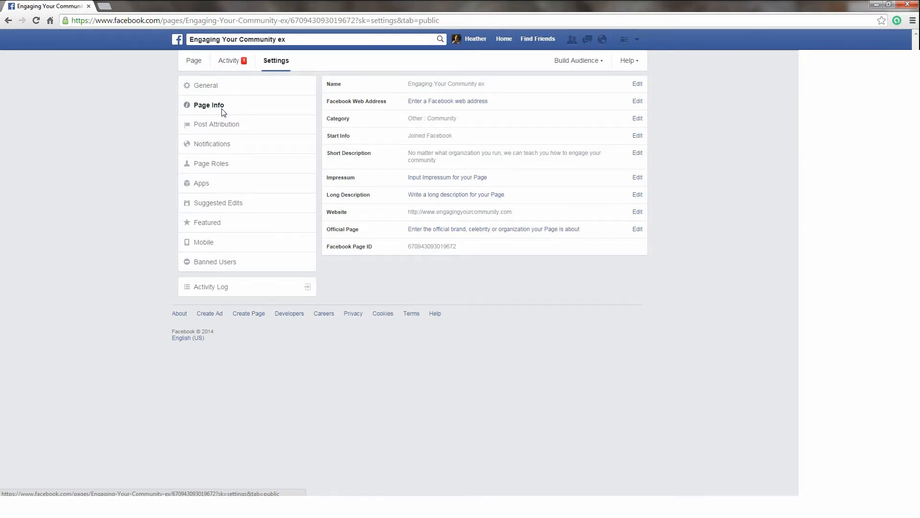
click(223, 172)
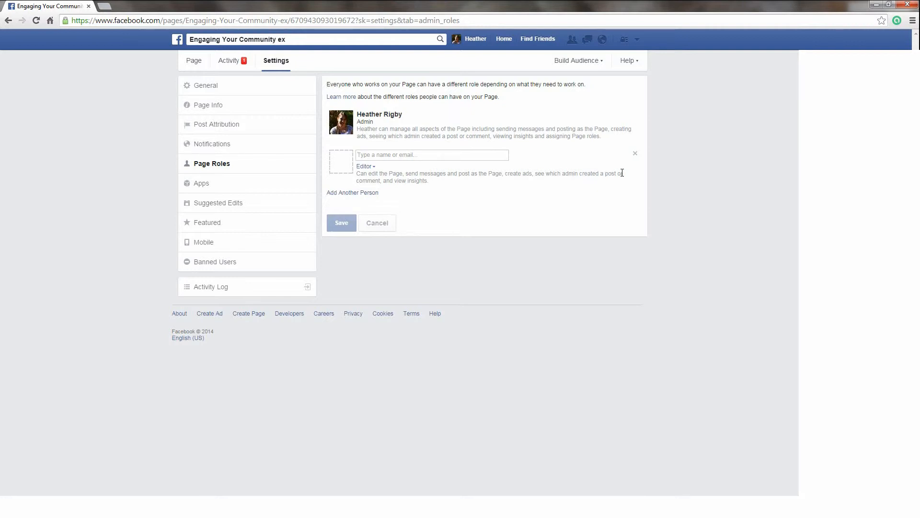
Step: Add a suggested friend to the page as an Editor
text(Fe)
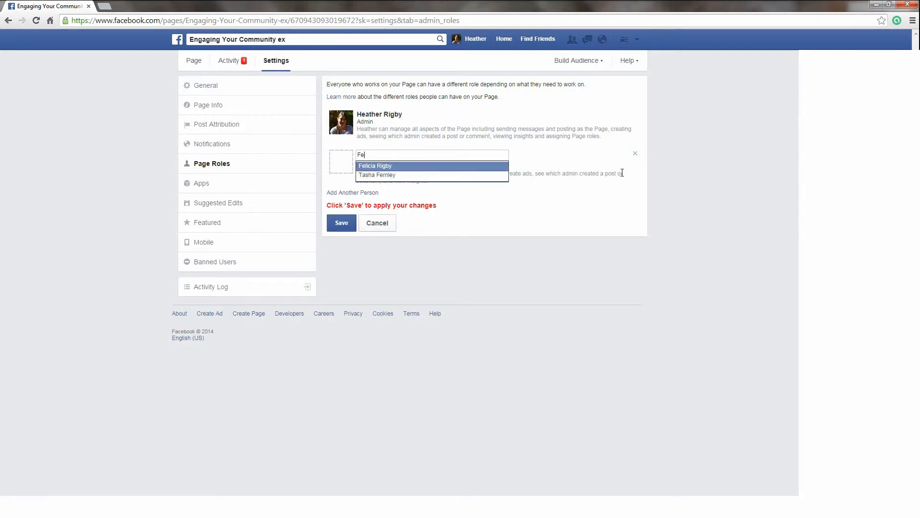
click(410, 166)
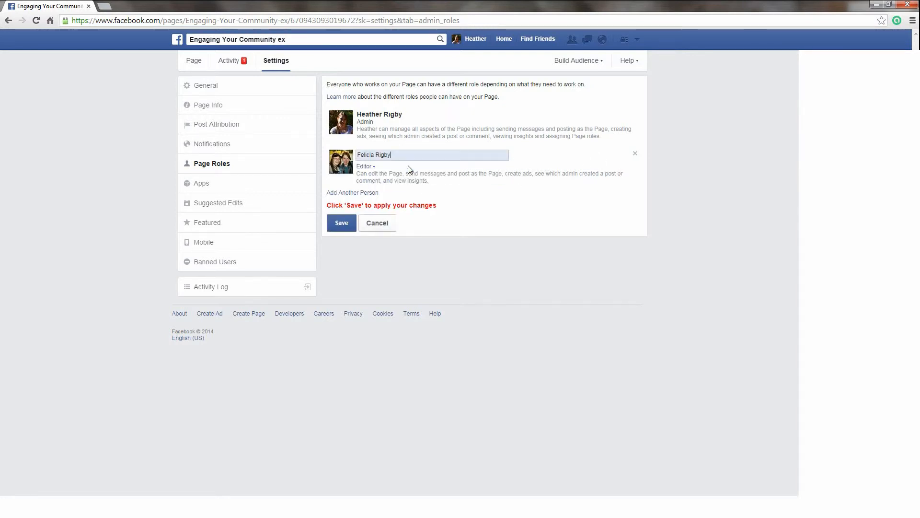
click(369, 166)
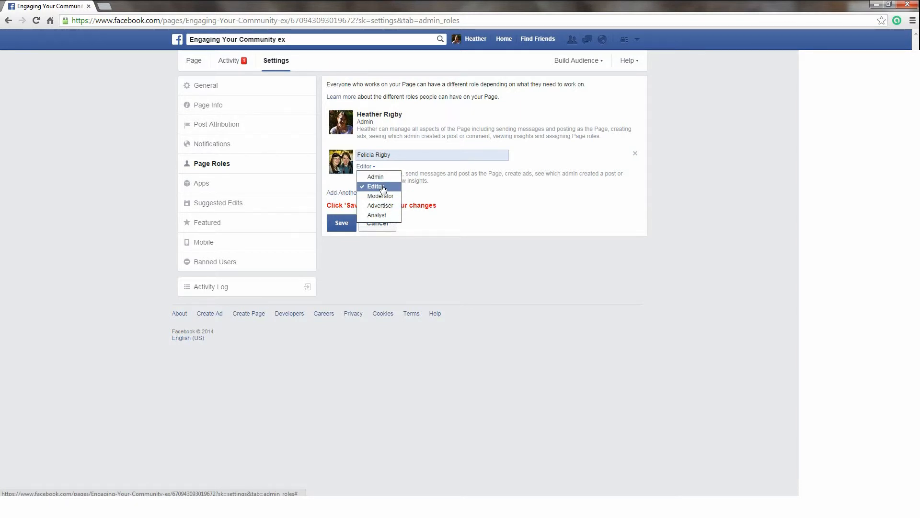
click(382, 188)
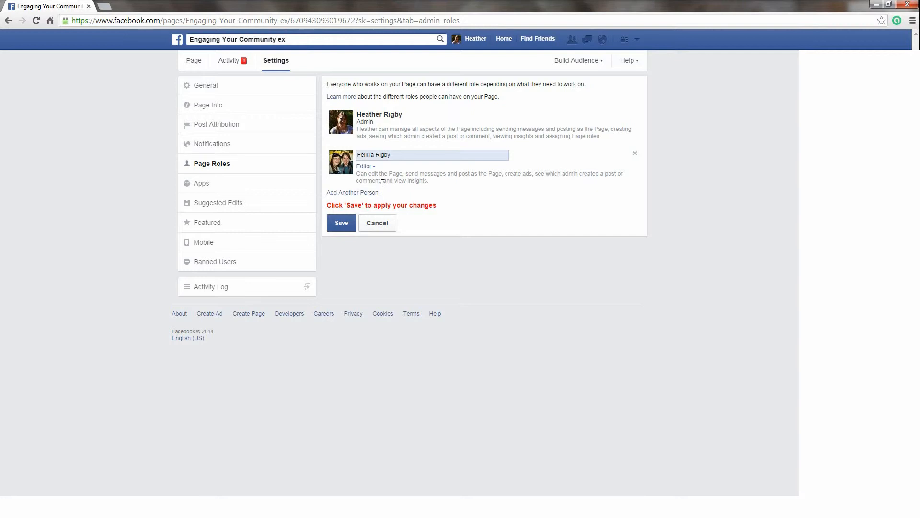
Step: Add a second person by e-mail address, then head to the Activity Log
click(364, 193)
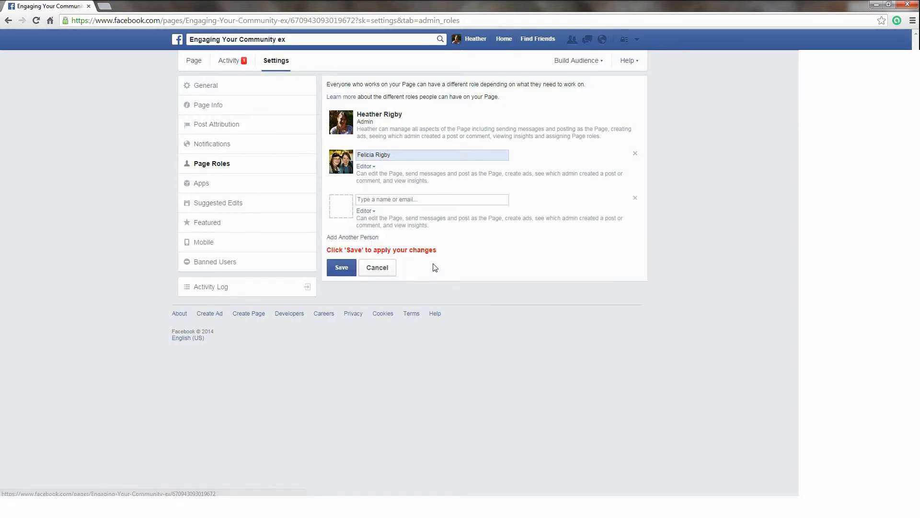
click(394, 199)
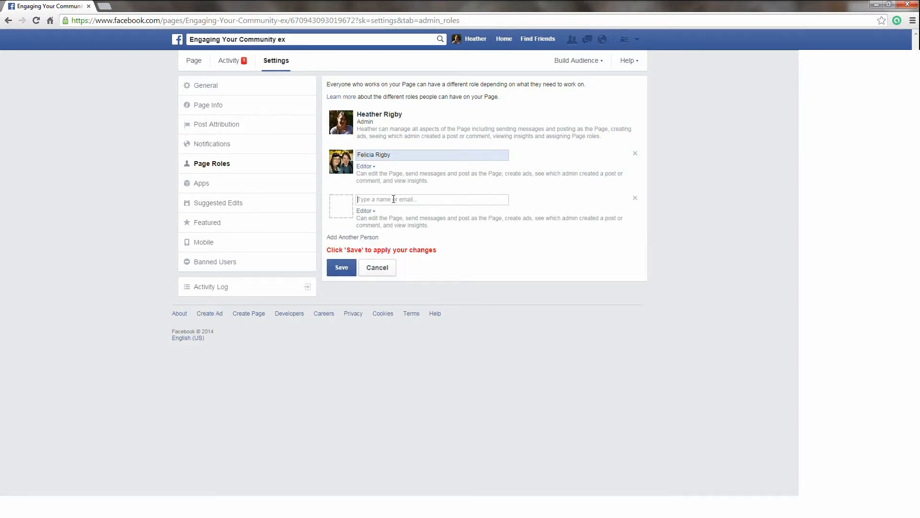
text(Ha)
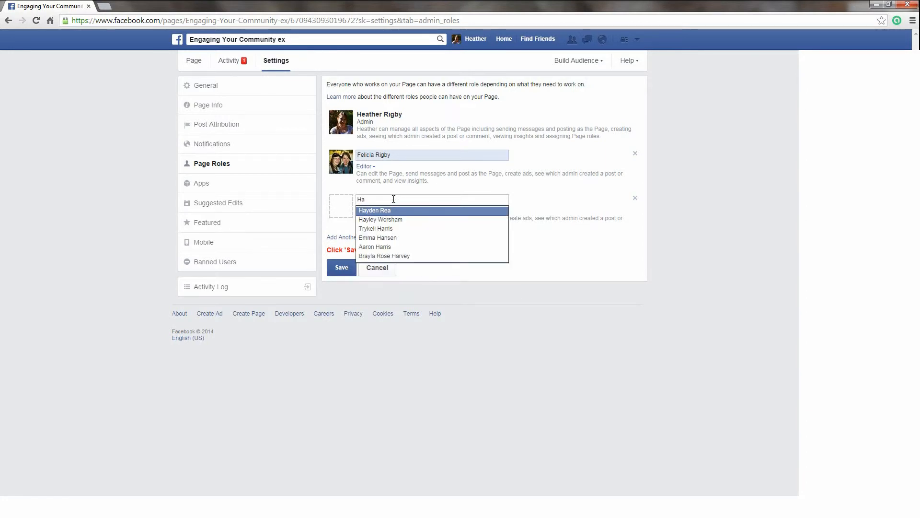
click(542, 186)
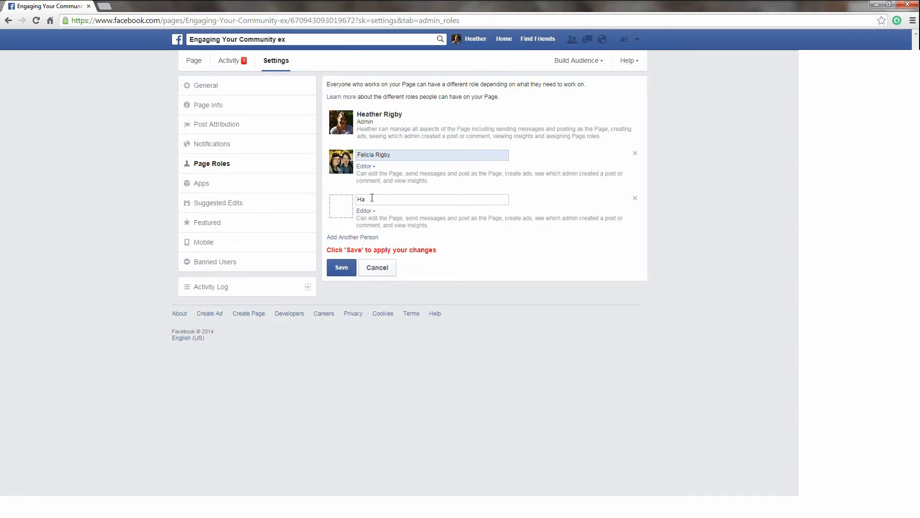
drag(372, 198, 354, 196)
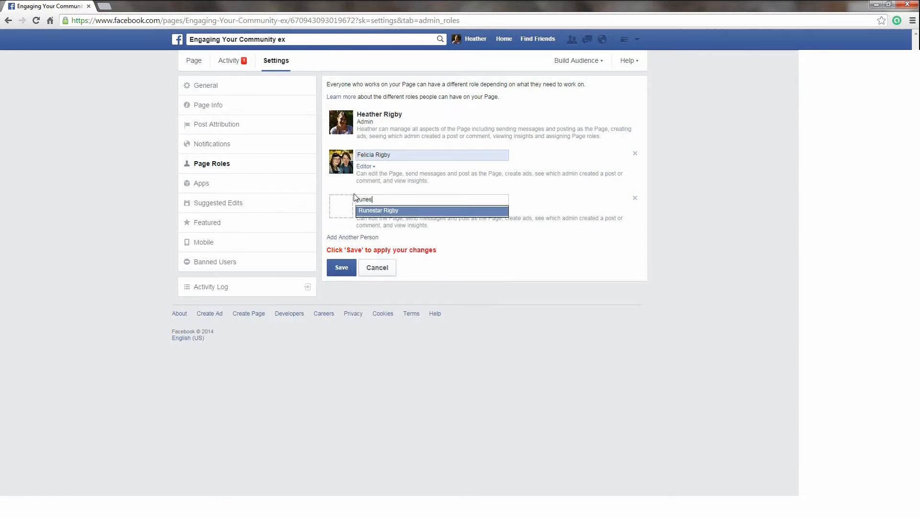
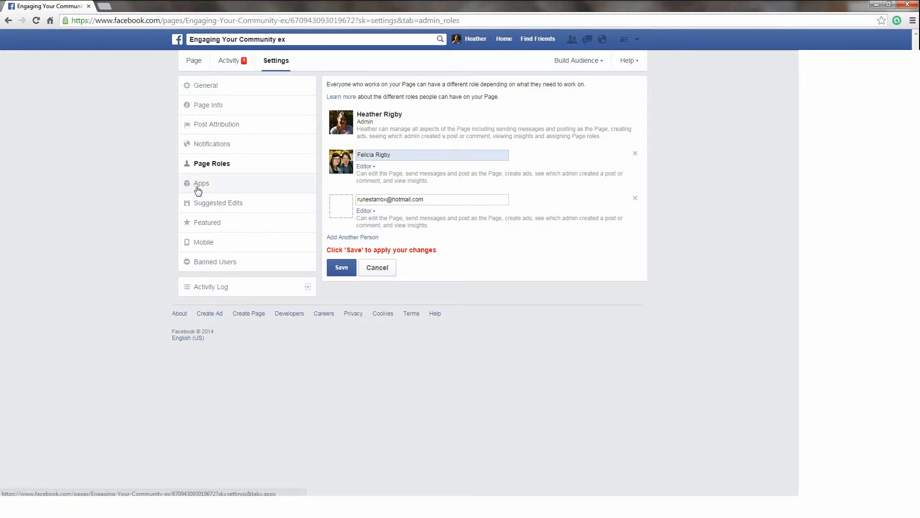
click(236, 287)
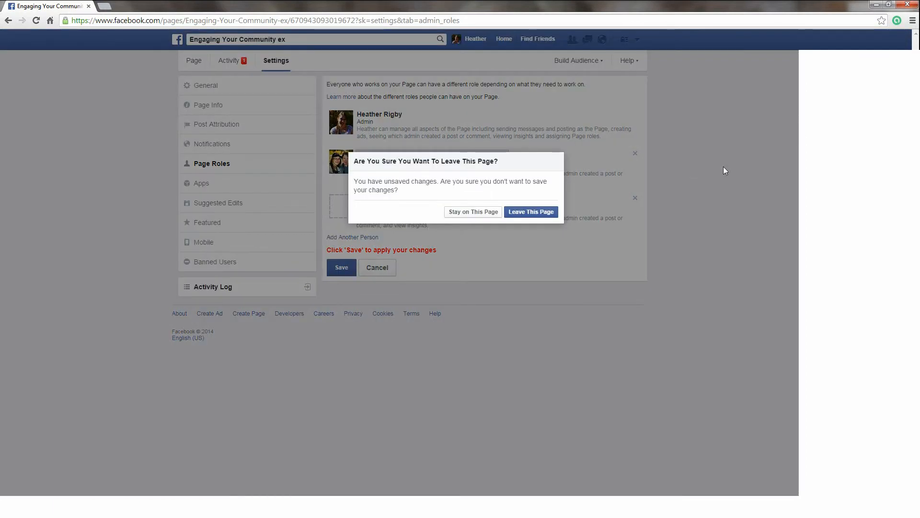
Step: Leave without saving the role changes, skim the Activity Log, and return to the timeline
click(531, 212)
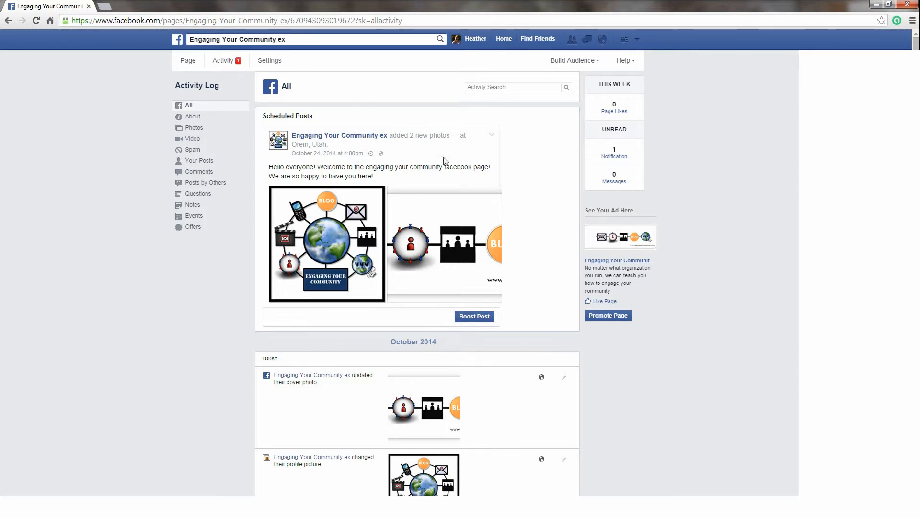
scroll(254, 283, down, 2)
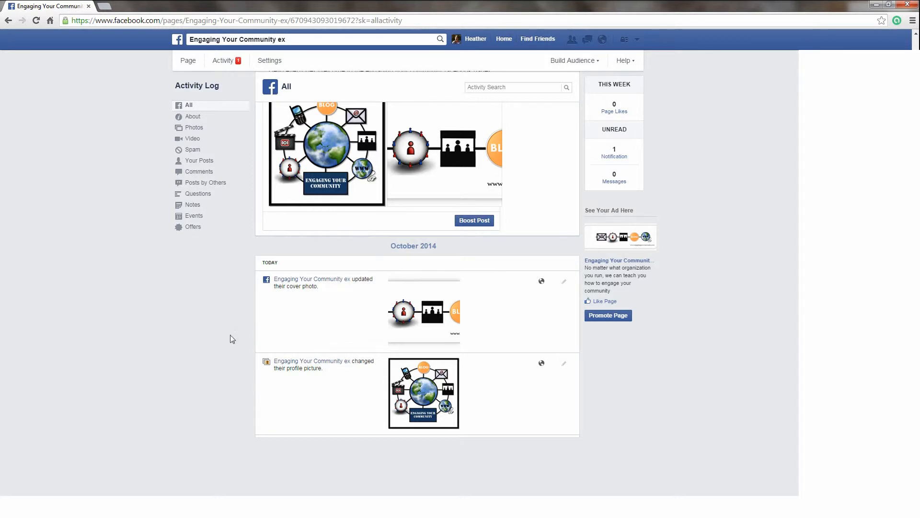
scroll(432, 367, up, 2)
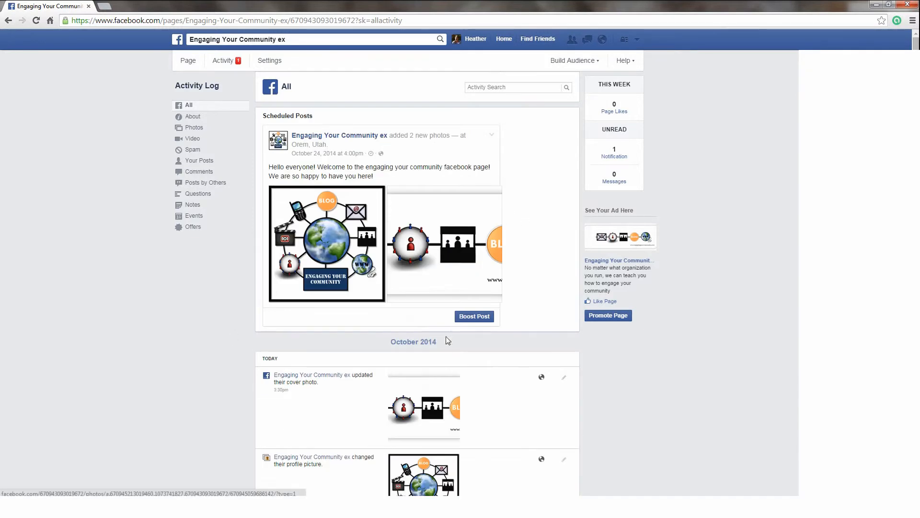
click(187, 60)
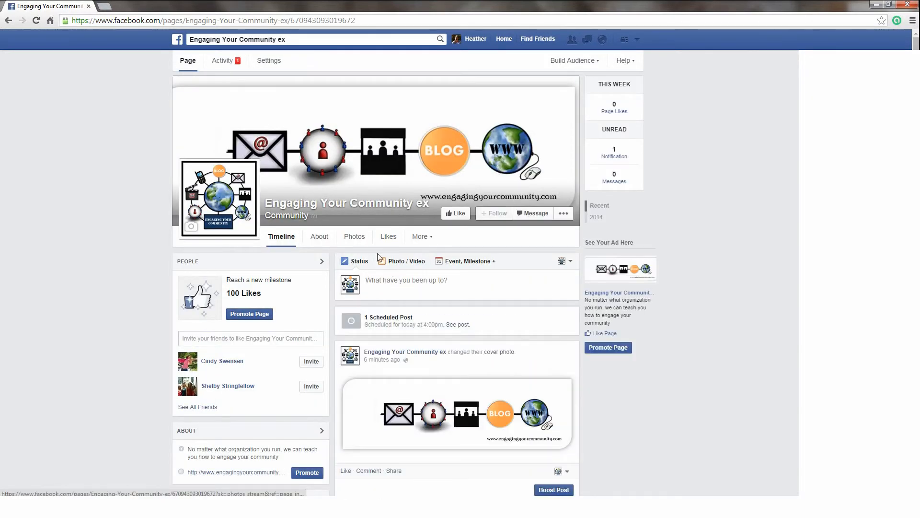
Step: Open the page's Photos and switch to the Albums view
click(355, 237)
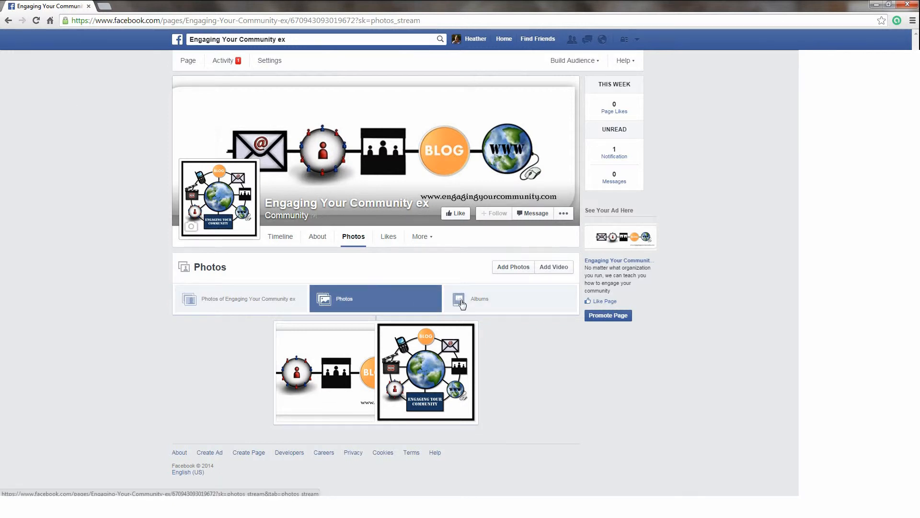
click(489, 303)
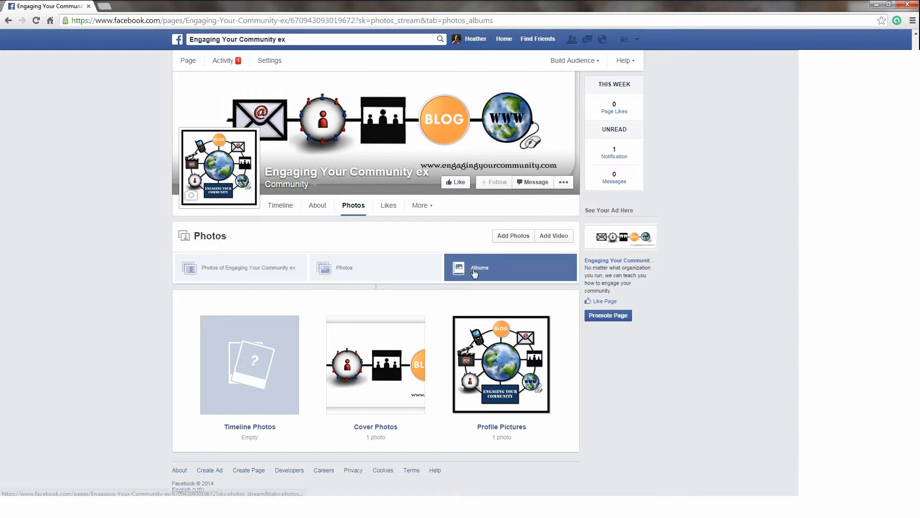
Step: Upload all twelve images from the arches folder to start a new album
click(502, 245)
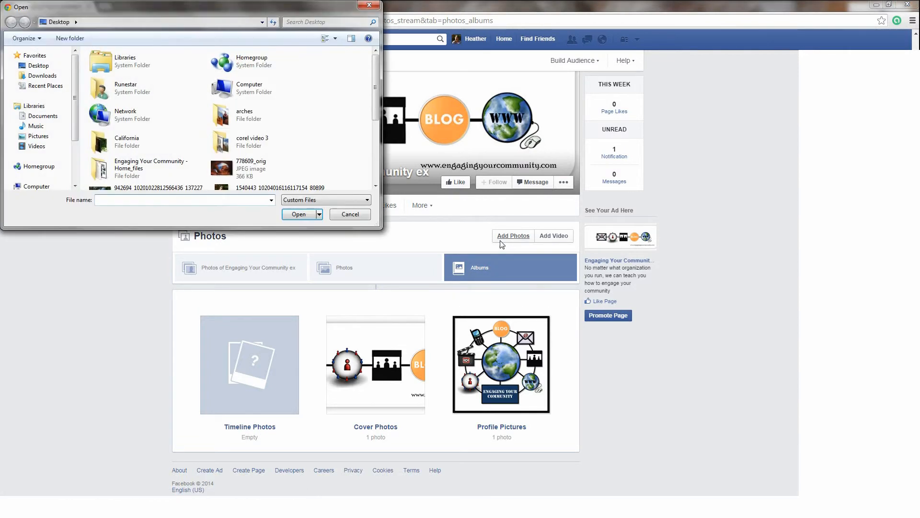
double_click(269, 113)
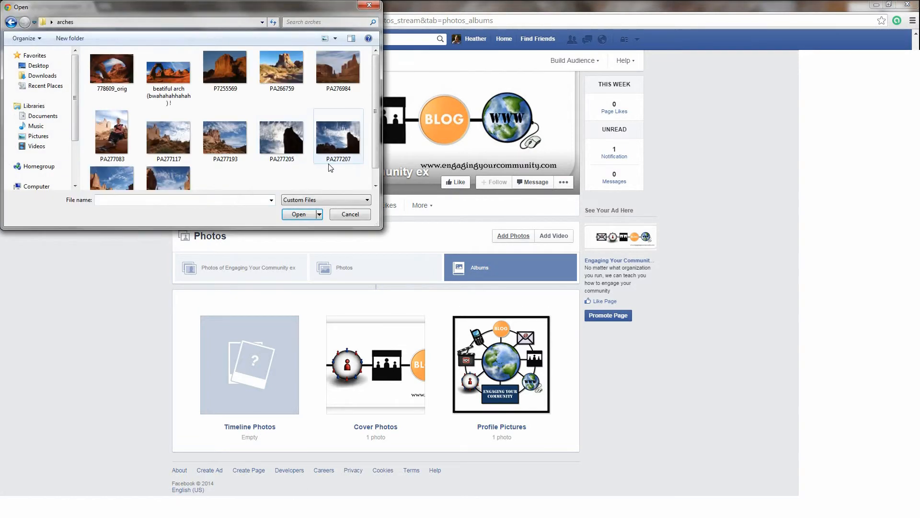
drag(357, 180, 39, 50)
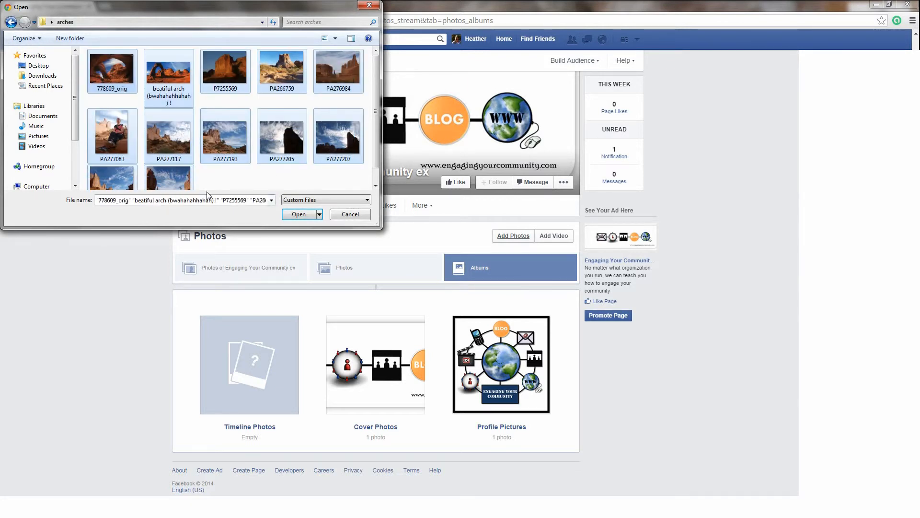
drag(375, 153, 373, 179)
drag(315, 181, 31, 18)
click(297, 213)
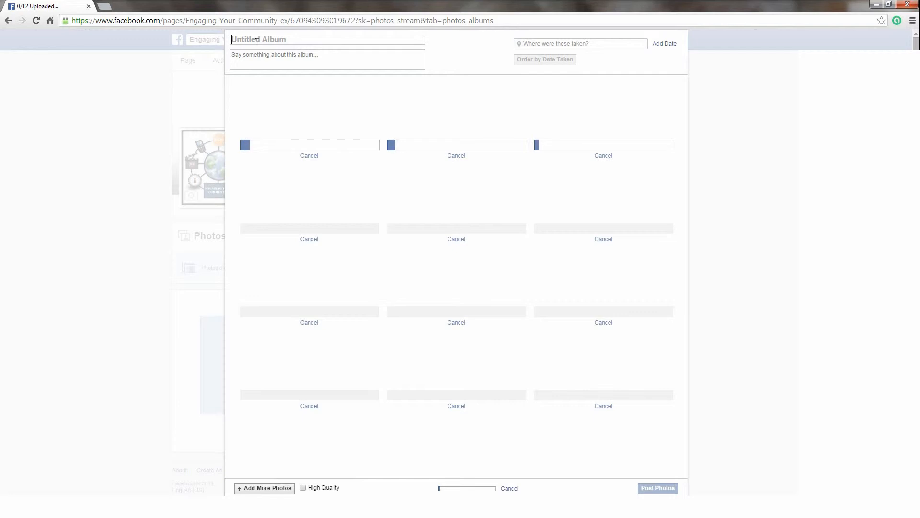
Step: Title the album 'Arches 2014' and start its description 'Thank you for joining us in Moab this year! Make sure to'
text(A)
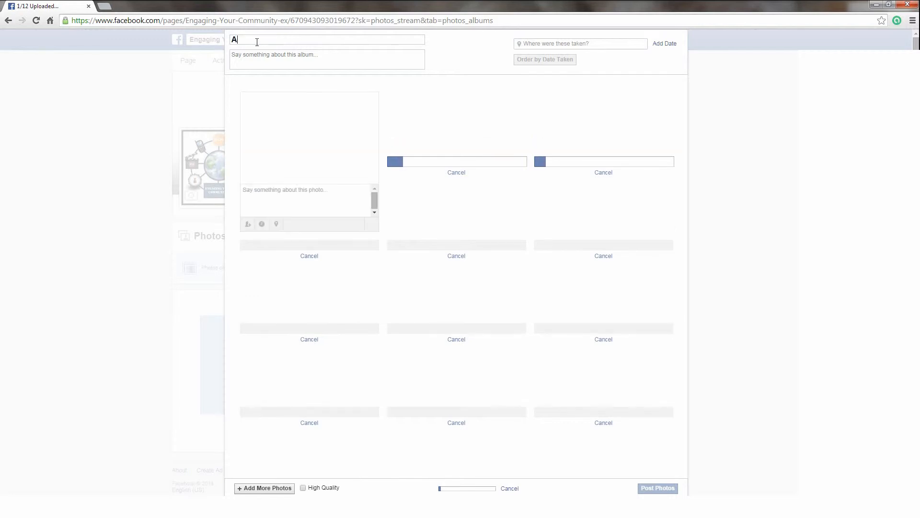
text(rches )
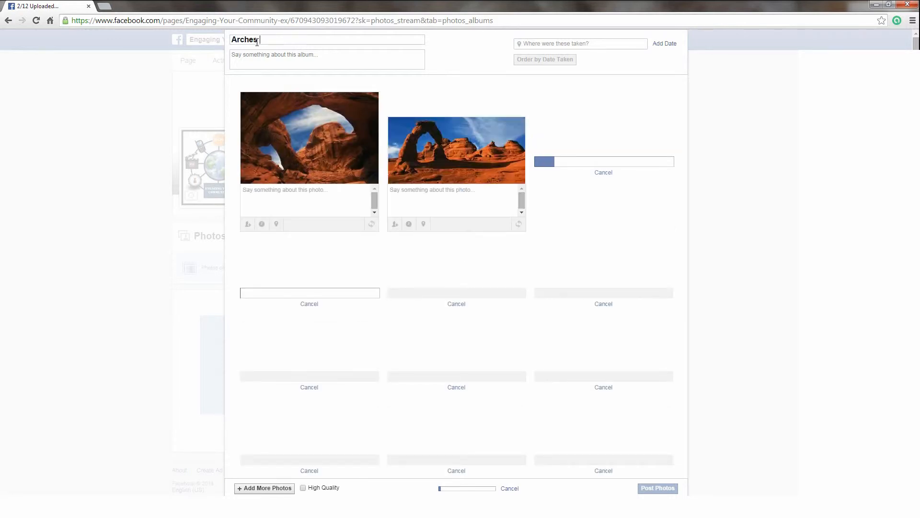
text(2014)
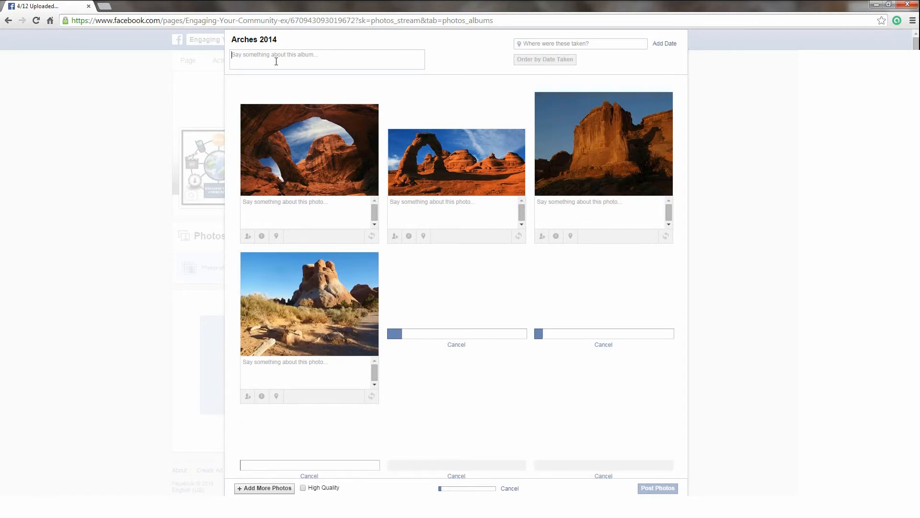
text(Tha)
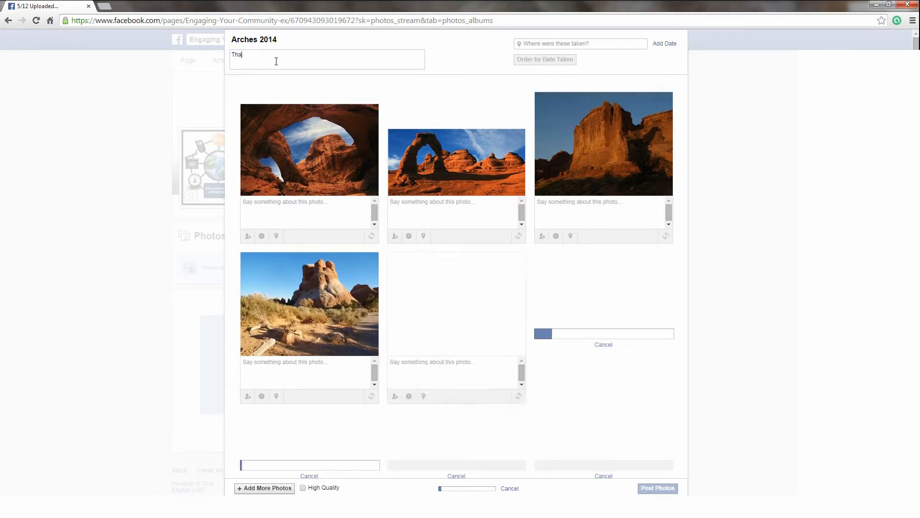
text(nk you for join)
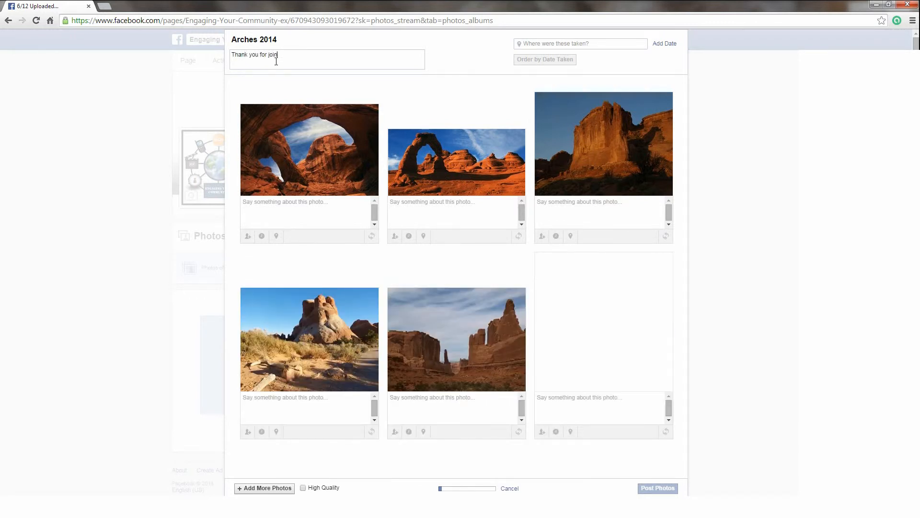
text(ing us in)
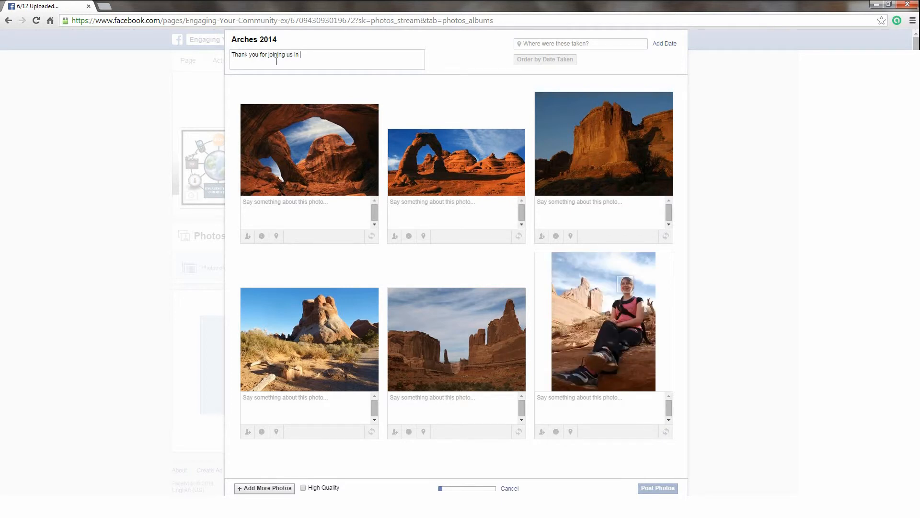
text( Moab this year!)
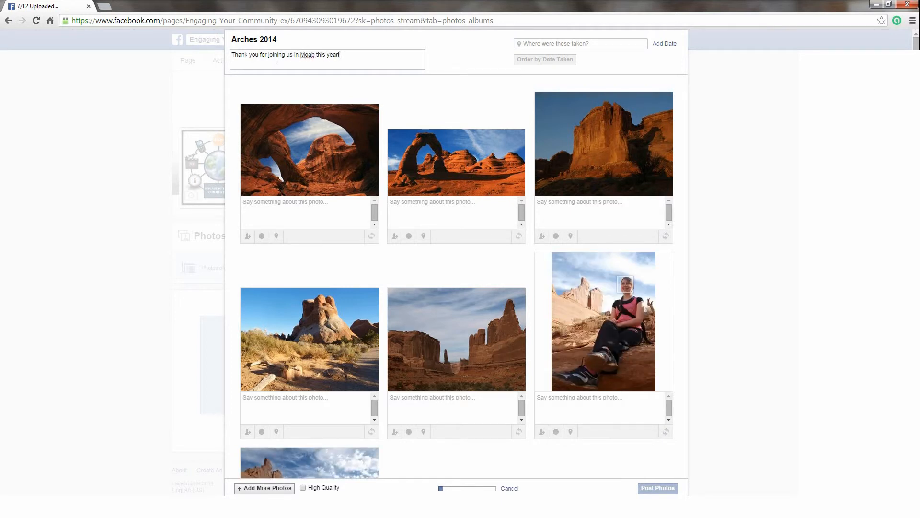
text( Make sure t)
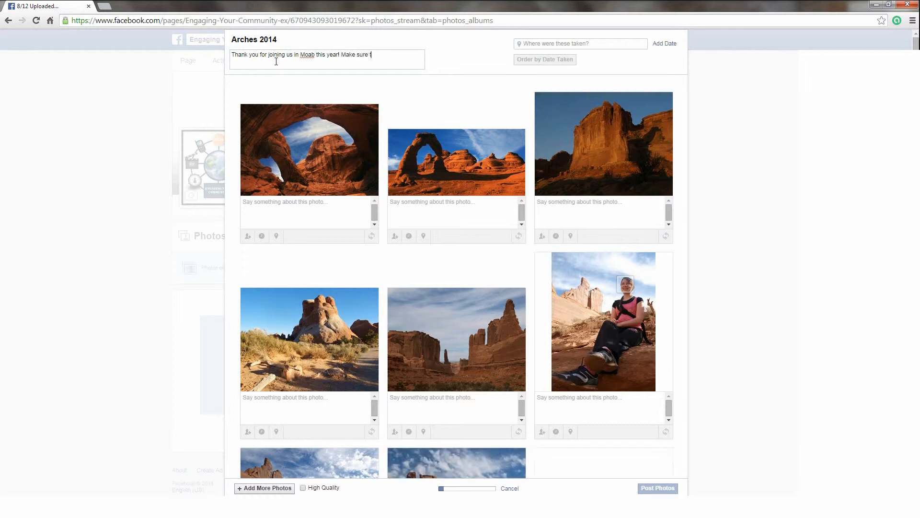
text(o join us again next year!)
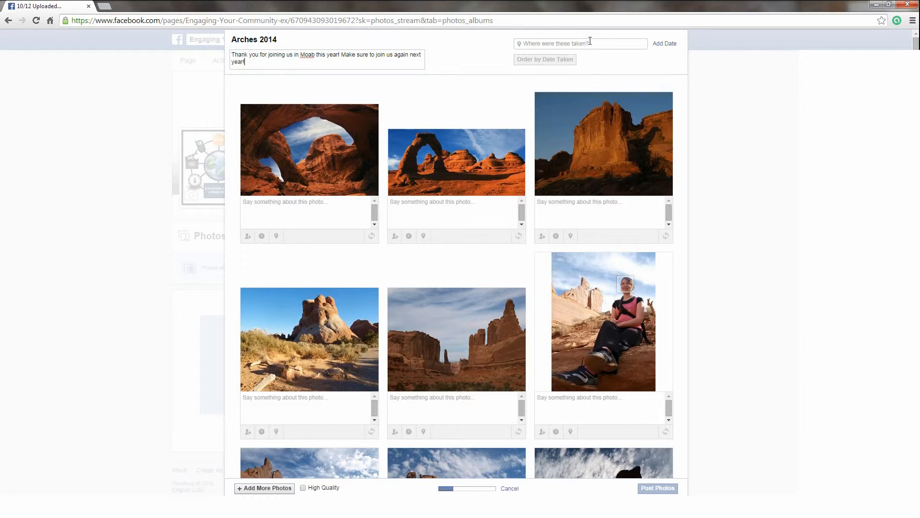
Step: Set the album location to Arches National Park, Moab and caption the first photo 'Double o arch'
text(M)
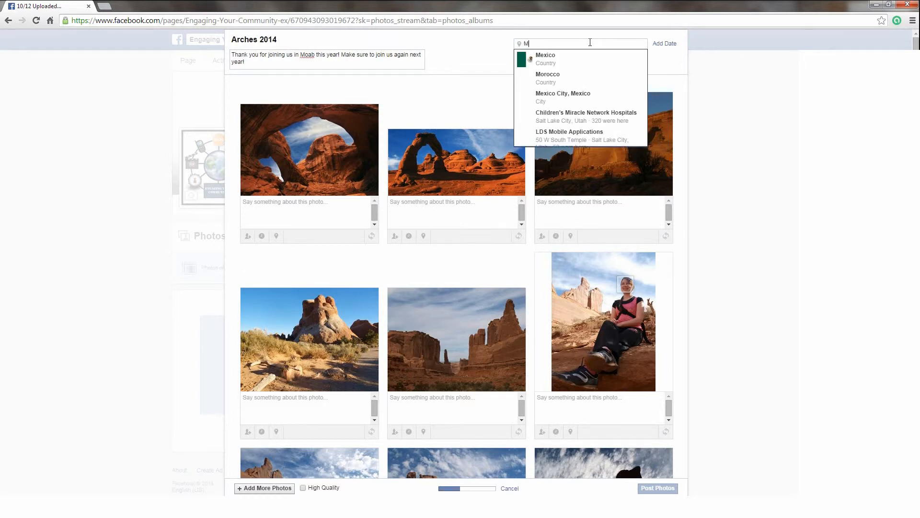
text(oab)
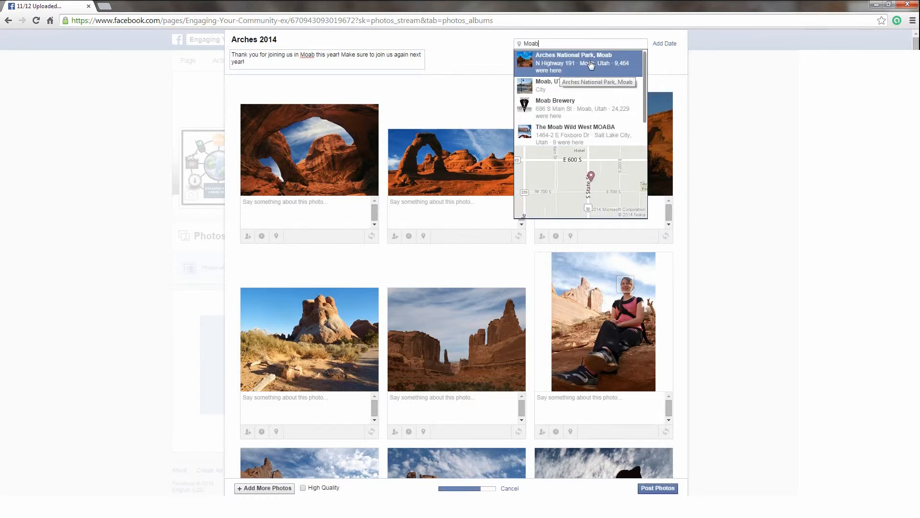
click(574, 62)
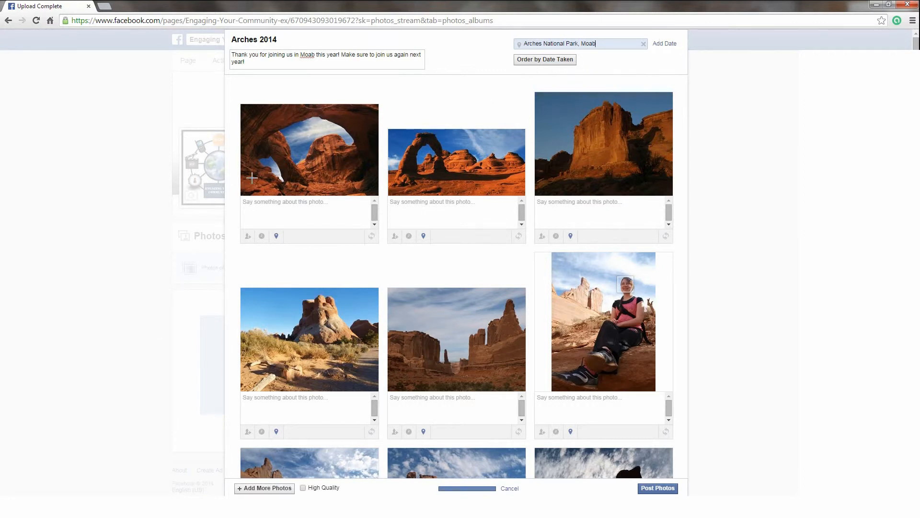
click(282, 210)
text(Double o arch)
Step: Tag the woman's face in the sixth photo with her name
scroll(630, 321, down, 1)
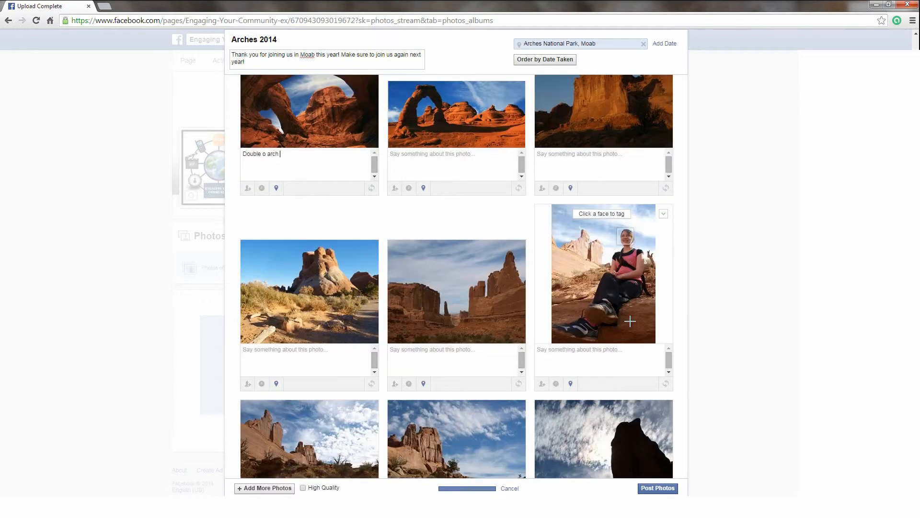
click(627, 237)
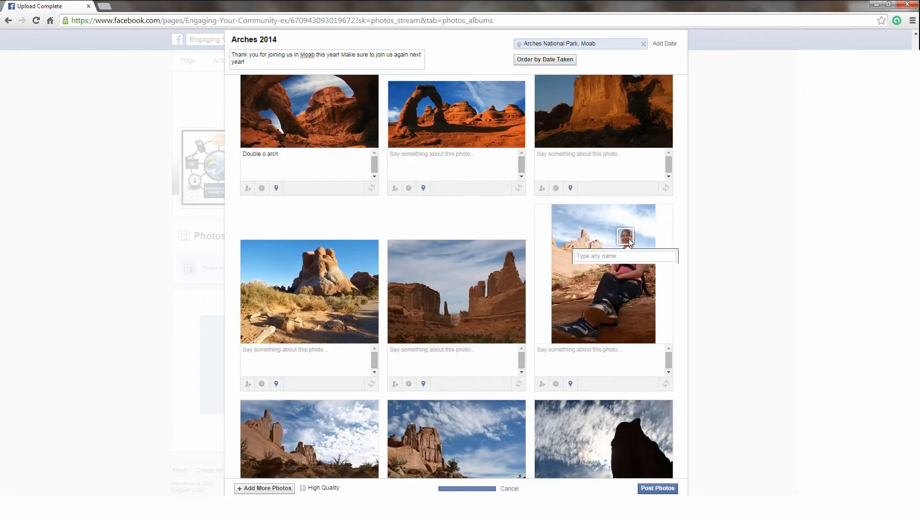
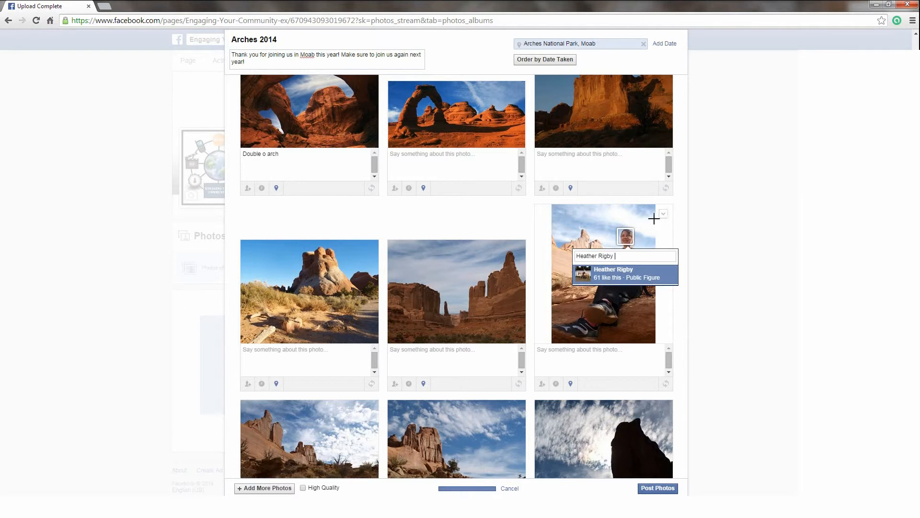
key(Return)
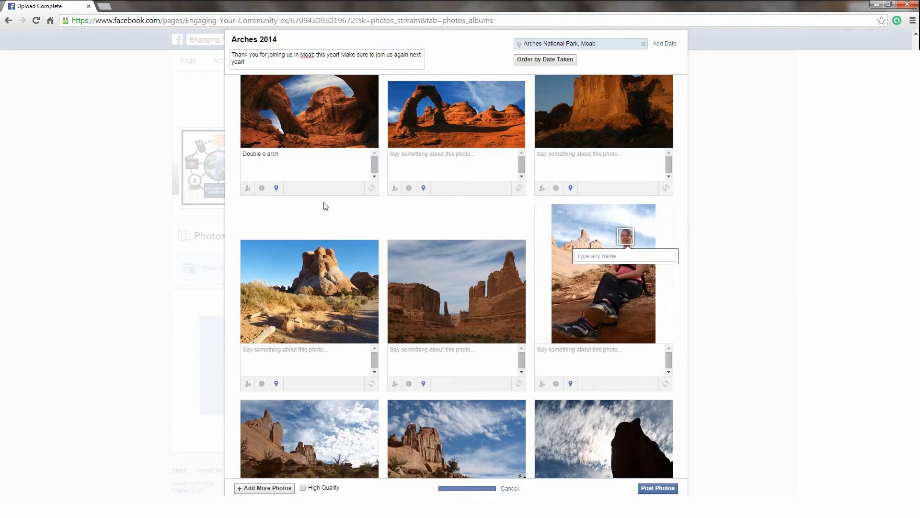
Step: Give the first photo the Arches National Park, Moab location and post the Arches 2014 album
click(262, 189)
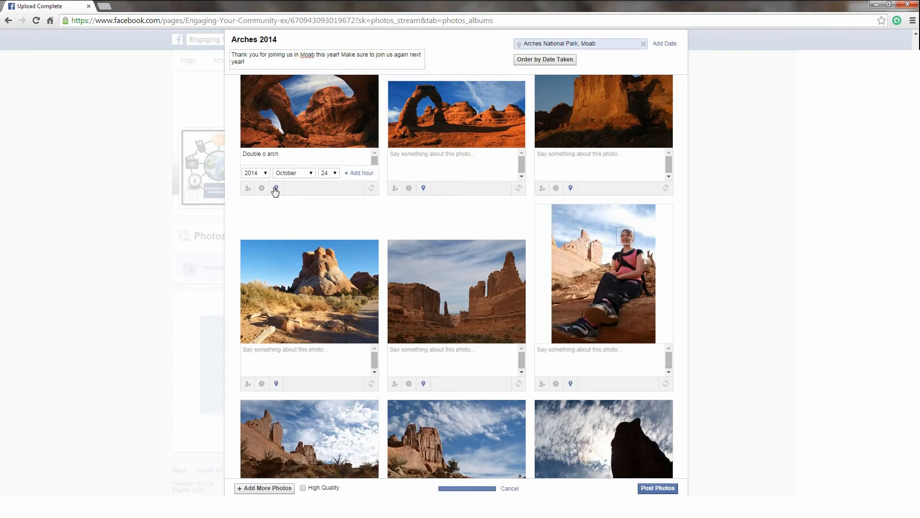
click(276, 189)
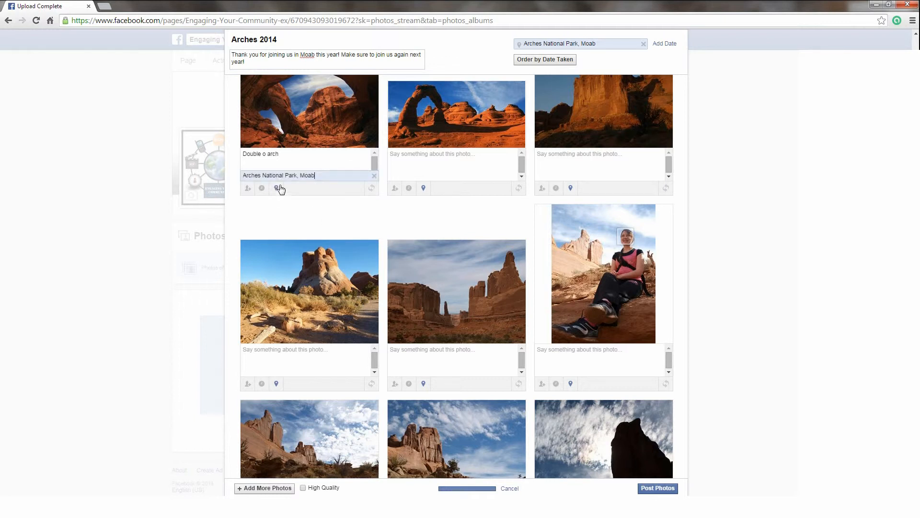
scroll(479, 216, down, 3)
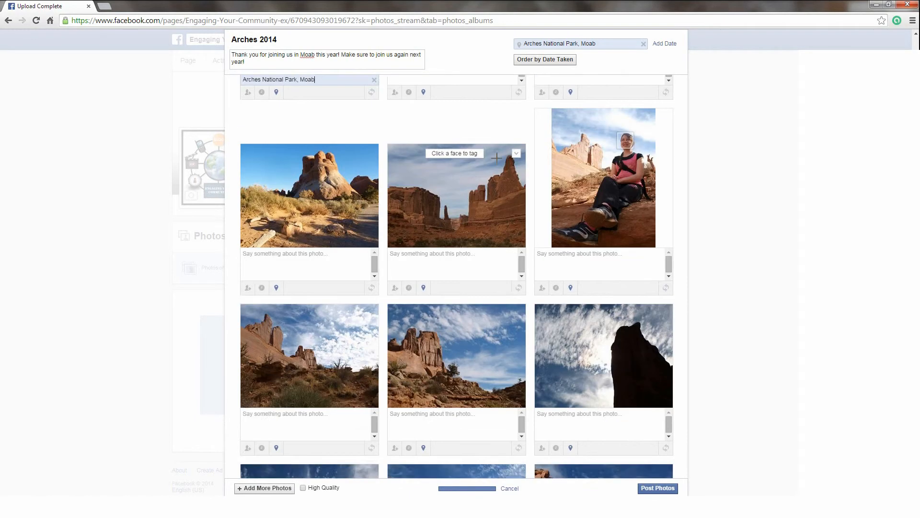
scroll(504, 273, down, 2)
scroll(504, 274, up, 6)
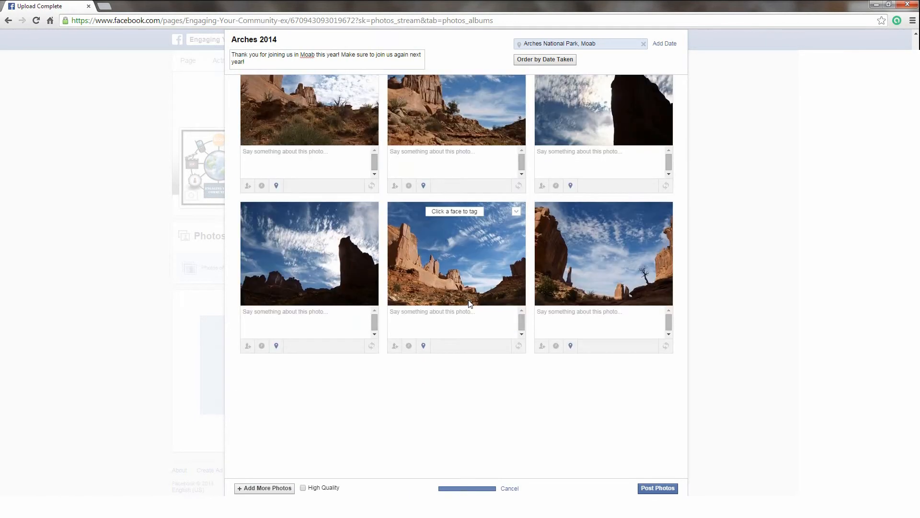
scroll(515, 283, down, 8)
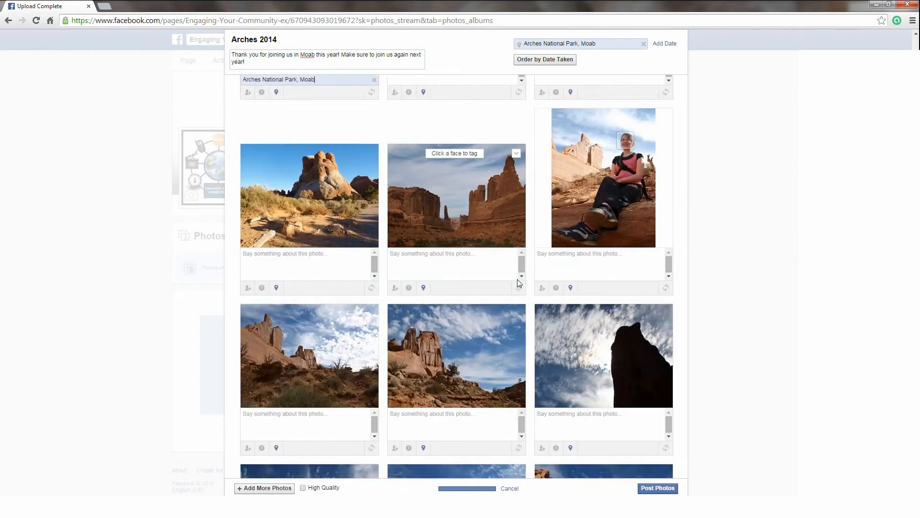
click(648, 489)
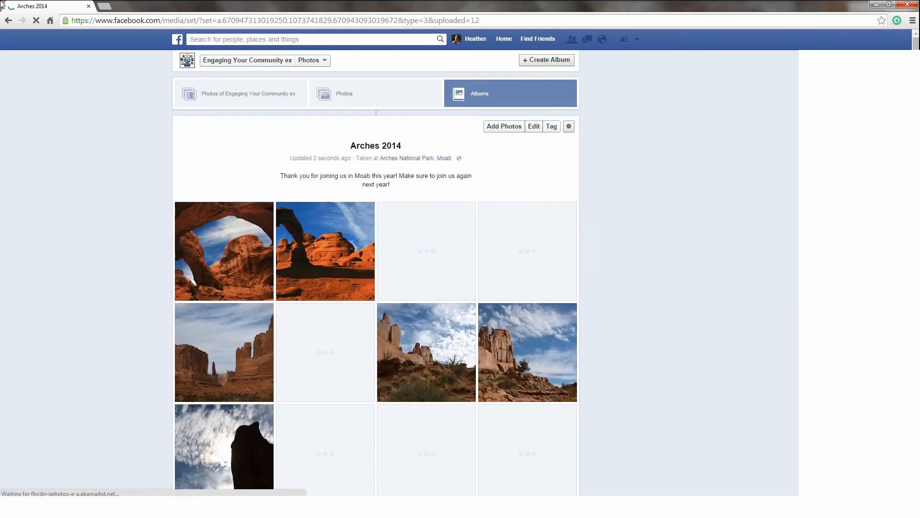
Step: Switch to using Facebook as the Engaging Your Community ex page
click(181, 44)
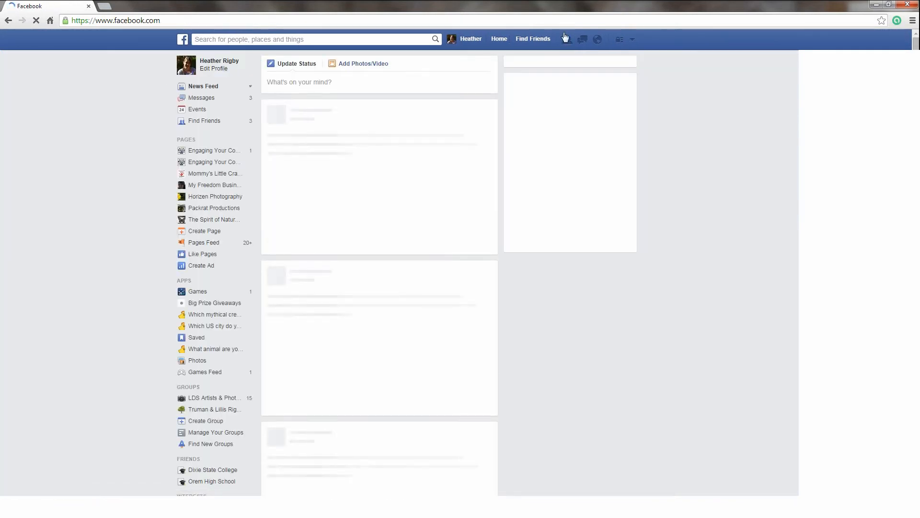
click(633, 40)
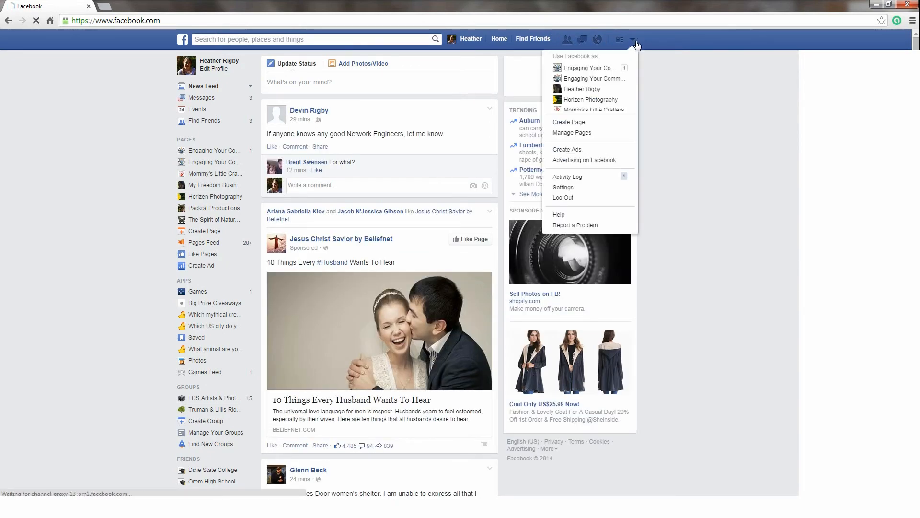
click(585, 79)
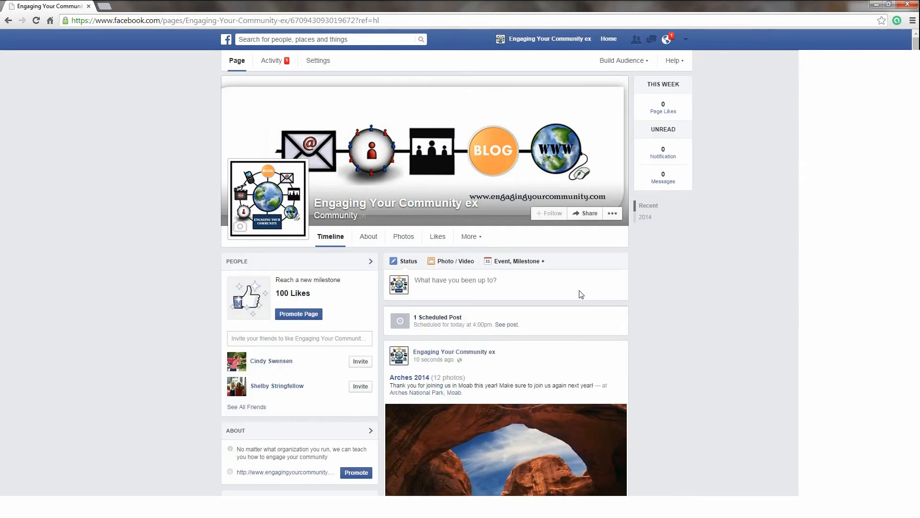
Step: Scroll to the Arches 2014 post and open the Double O Arch photo full-size
scroll(499, 287, down, 2)
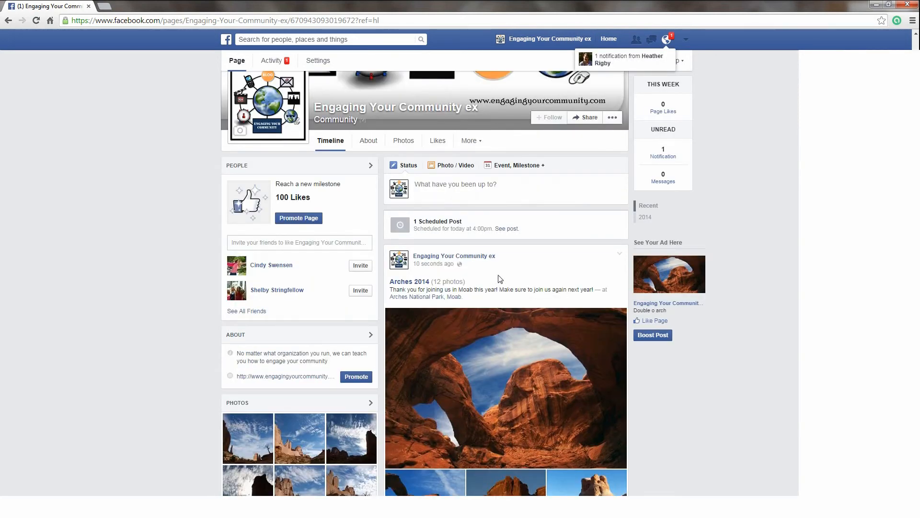
scroll(501, 281, down, 2)
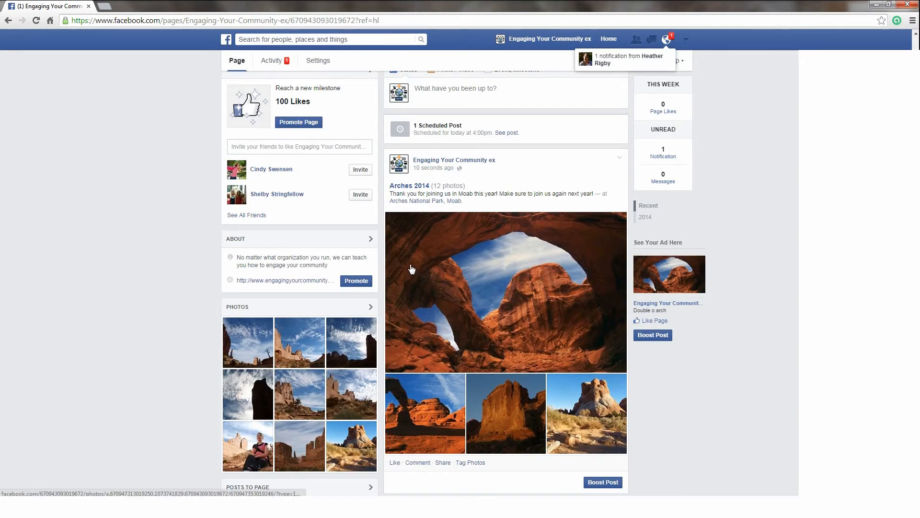
click(481, 282)
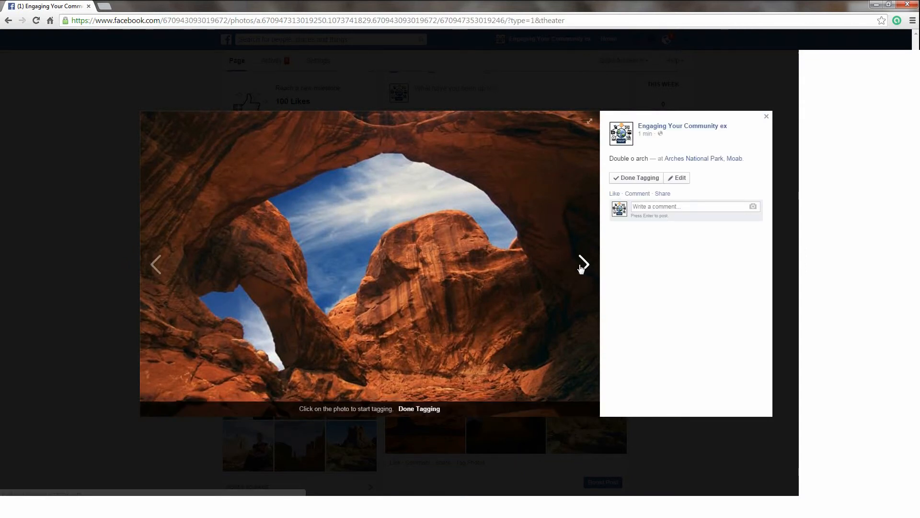
click(584, 264)
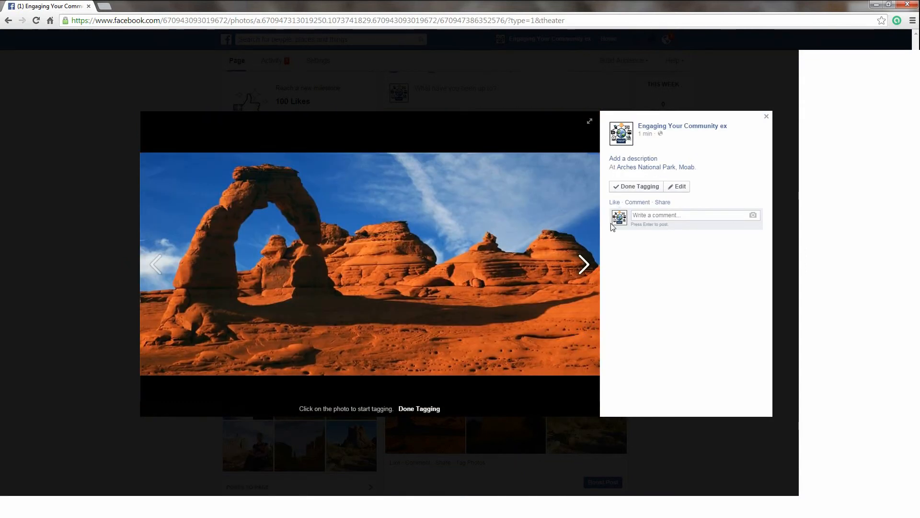
click(767, 116)
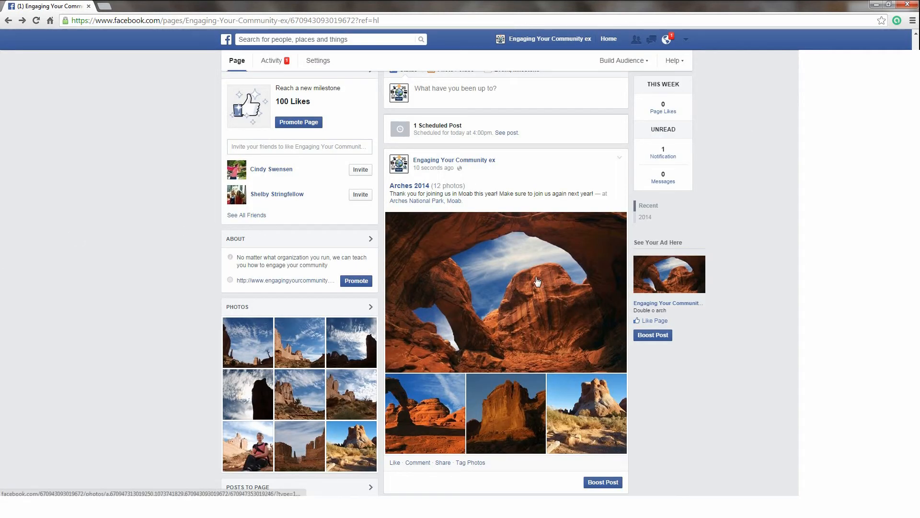
click(538, 283)
click(589, 266)
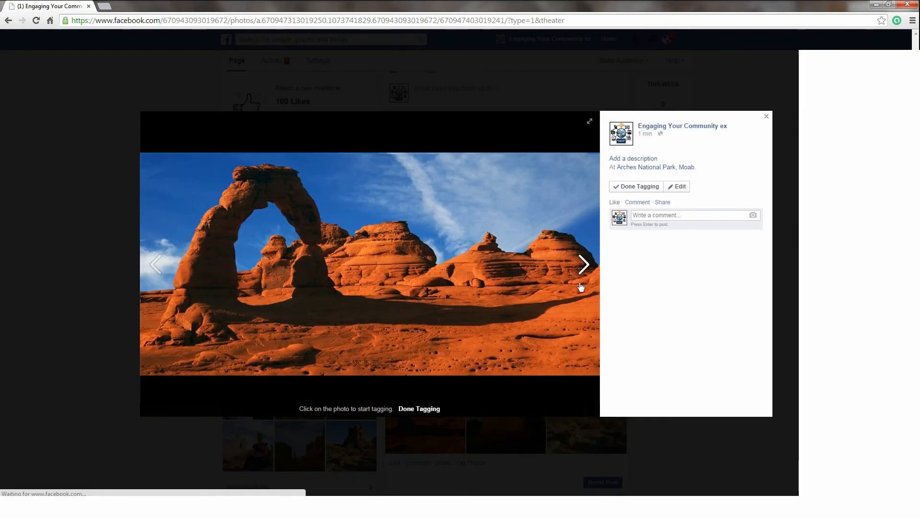
click(585, 264)
click(586, 264)
click(584, 264)
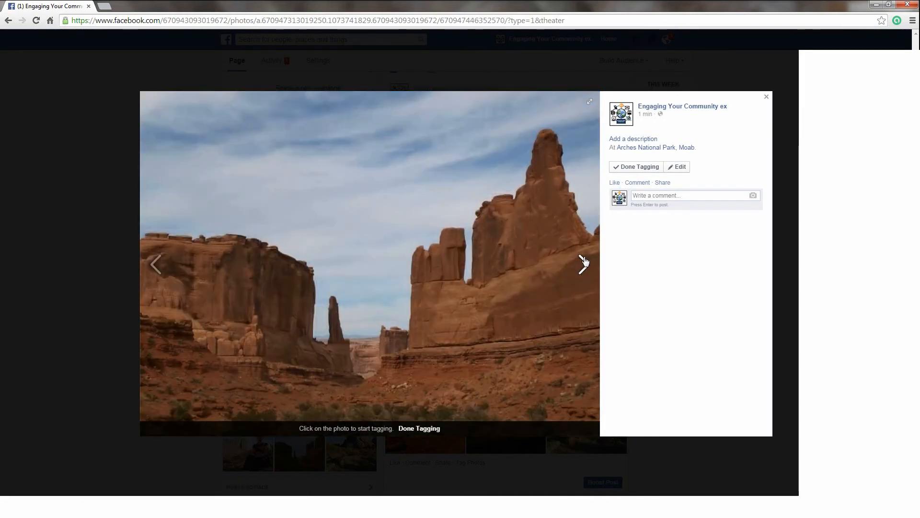
click(584, 264)
click(766, 45)
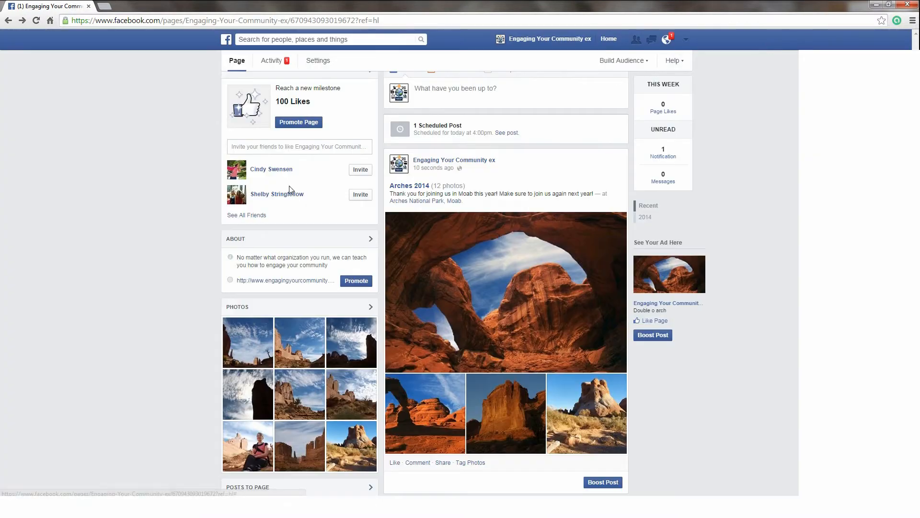
scroll(446, 278, up, 3)
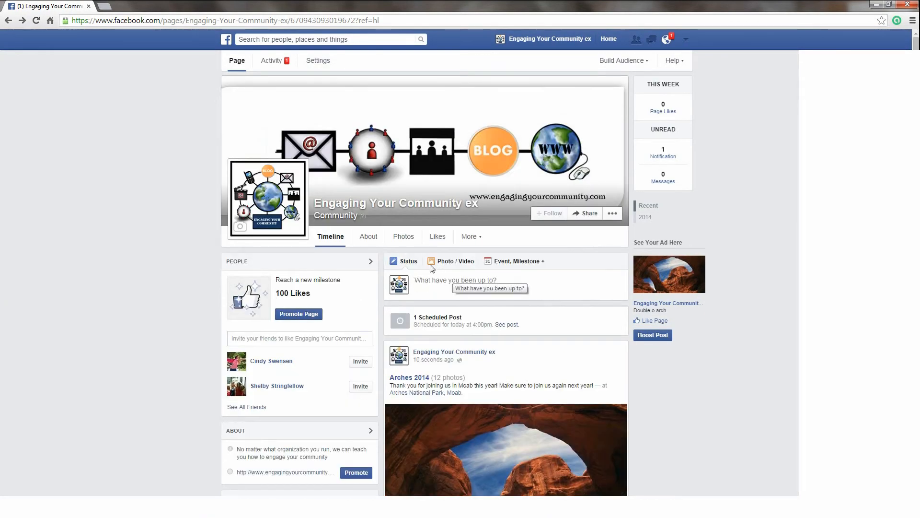
Step: Visit the page's Likes section, then switch to its Videos section from the More menu
click(437, 237)
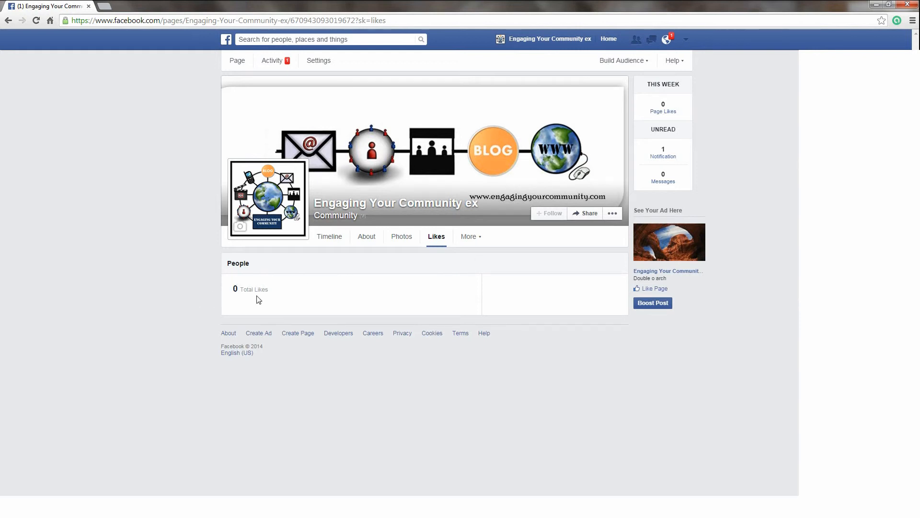
drag(247, 292, 218, 288)
click(267, 280)
click(476, 240)
click(477, 257)
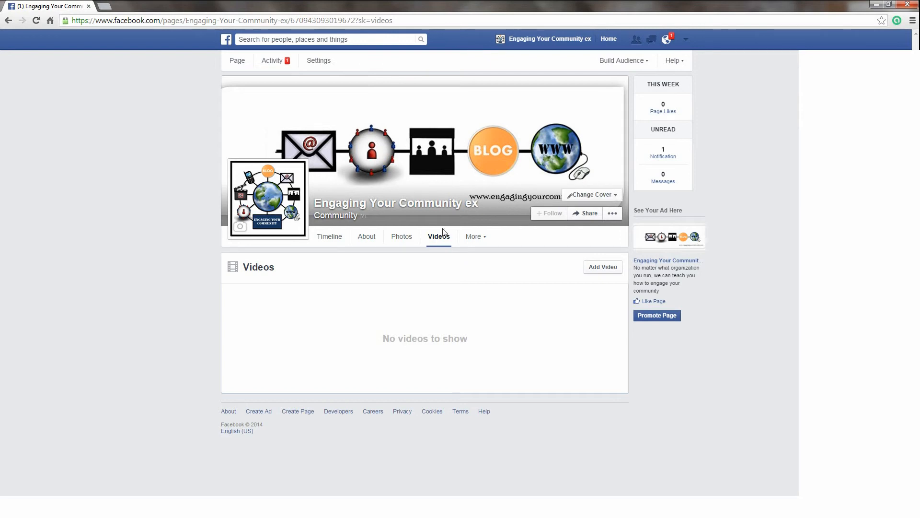
Step: Reorder the page tabs so Likes sits under About, save, and return to the Timeline
click(473, 236)
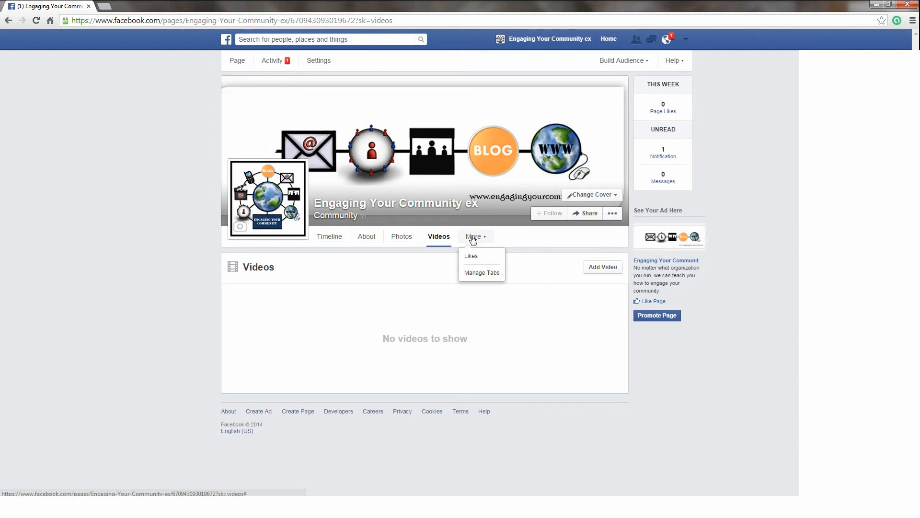
click(479, 272)
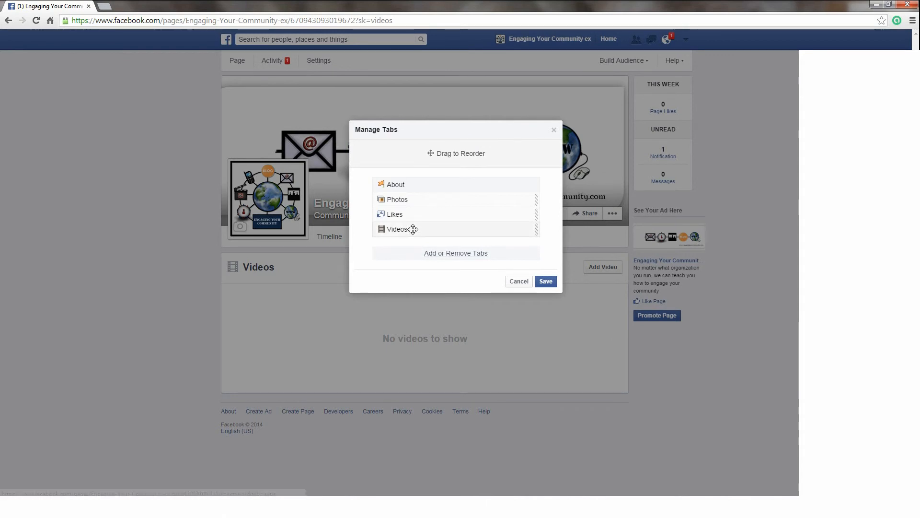
drag(410, 229, 415, 204)
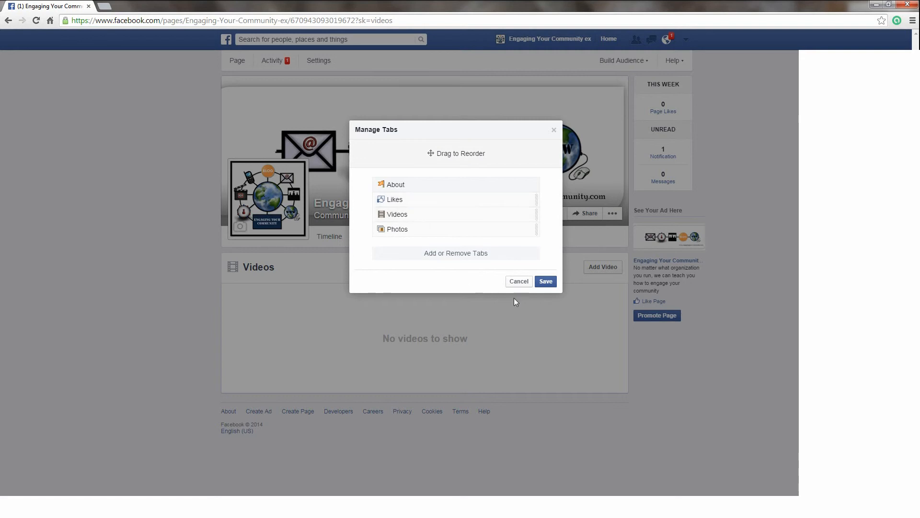
click(519, 282)
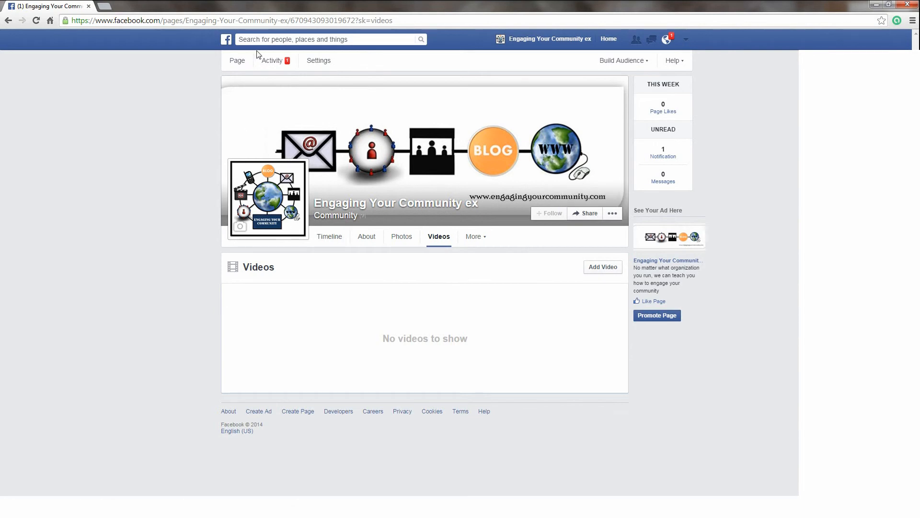
click(243, 65)
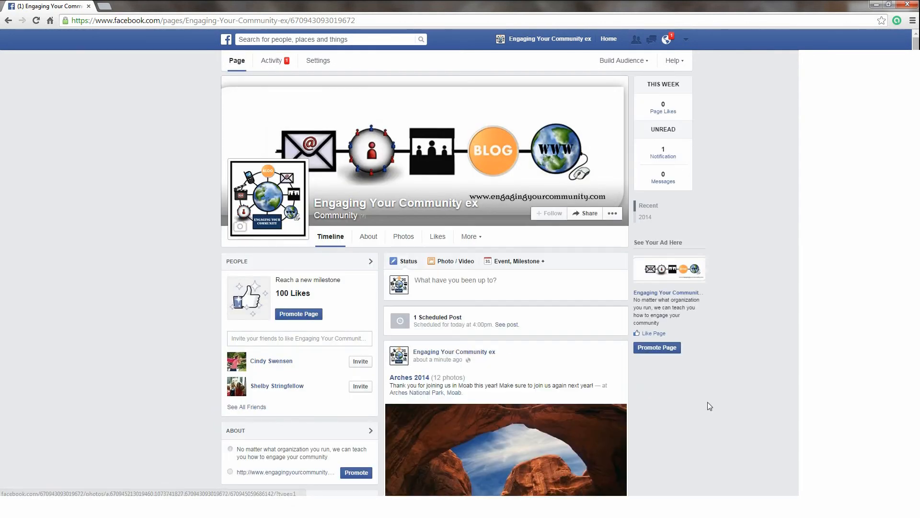
Step: Check the page's new notification, then scroll down to the Arches 2014 album post
click(666, 40)
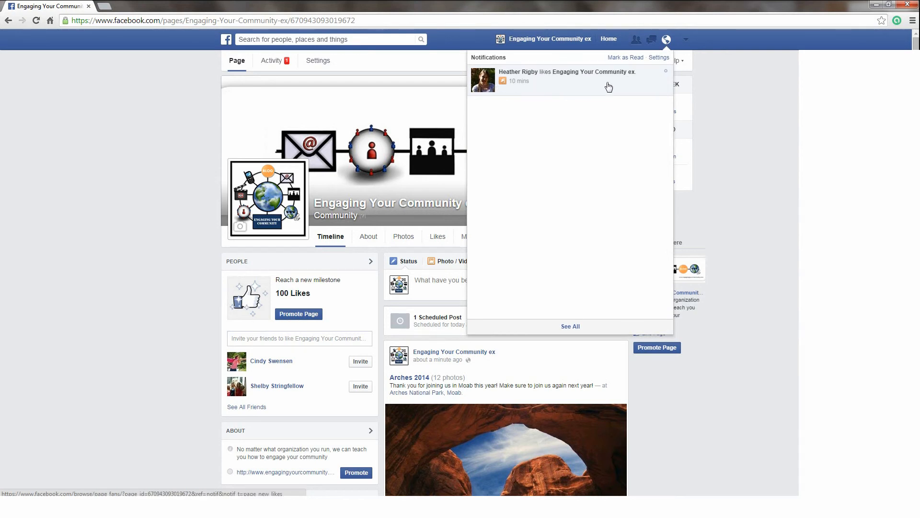
click(667, 41)
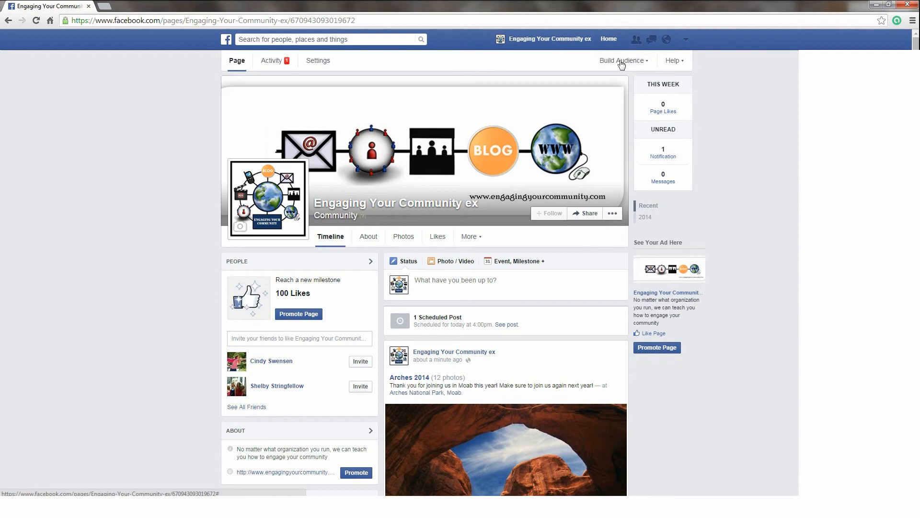
scroll(719, 432, down, 4)
scroll(518, 341, down, 3)
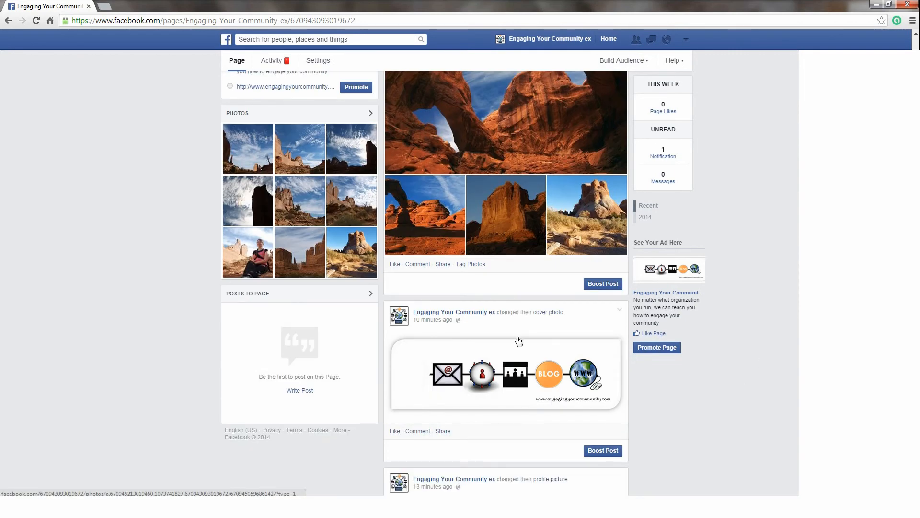
scroll(537, 369, up, 2)
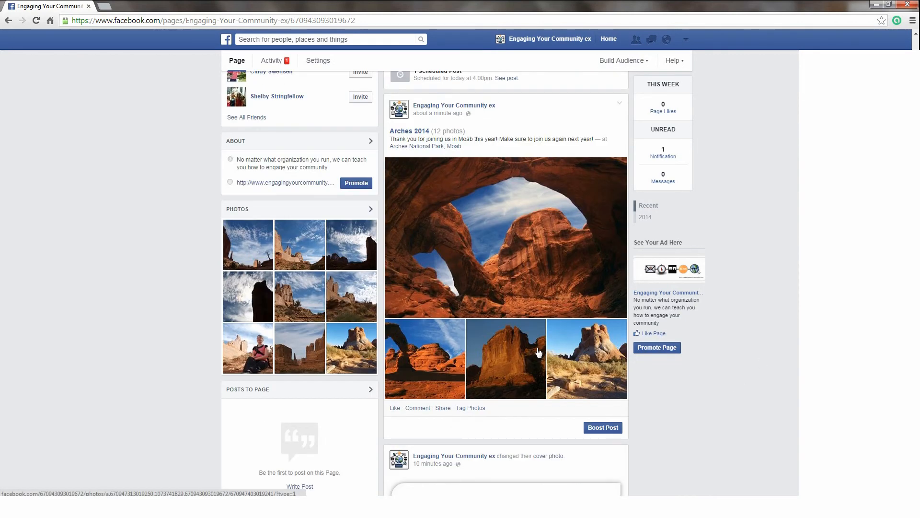
Step: Comment "Join us next year in Moab!" on the Arches 2014 post
click(413, 411)
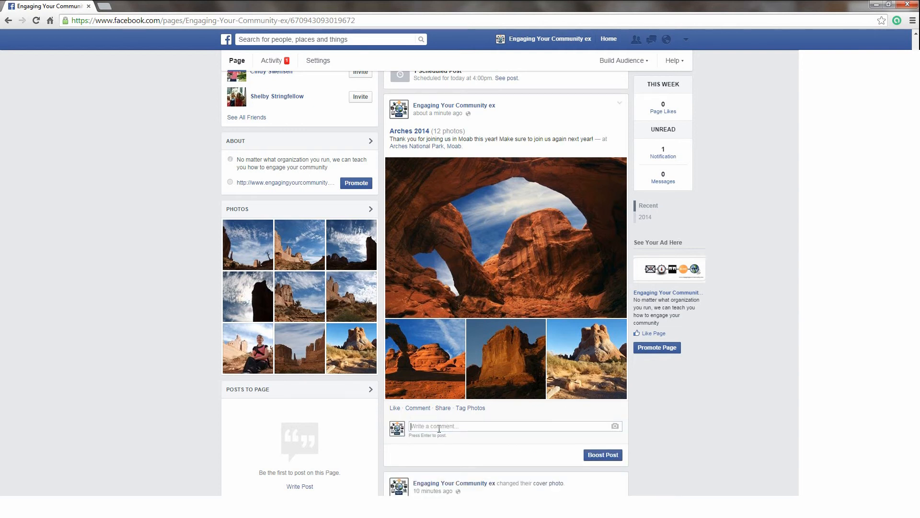
text(Join )
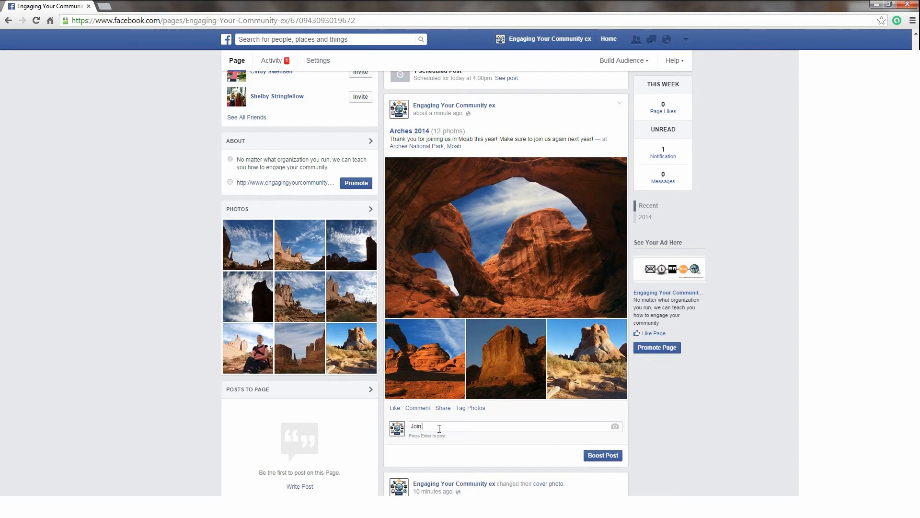
text(us next year in Moab!)
key(Return)
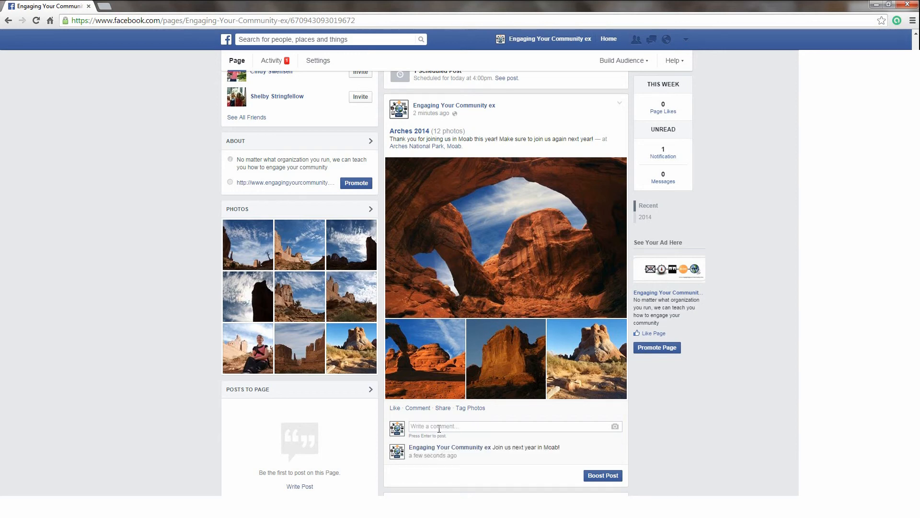
Step: Reply "Will do! Thanks!" to the new comment
scroll(462, 436, down, 1)
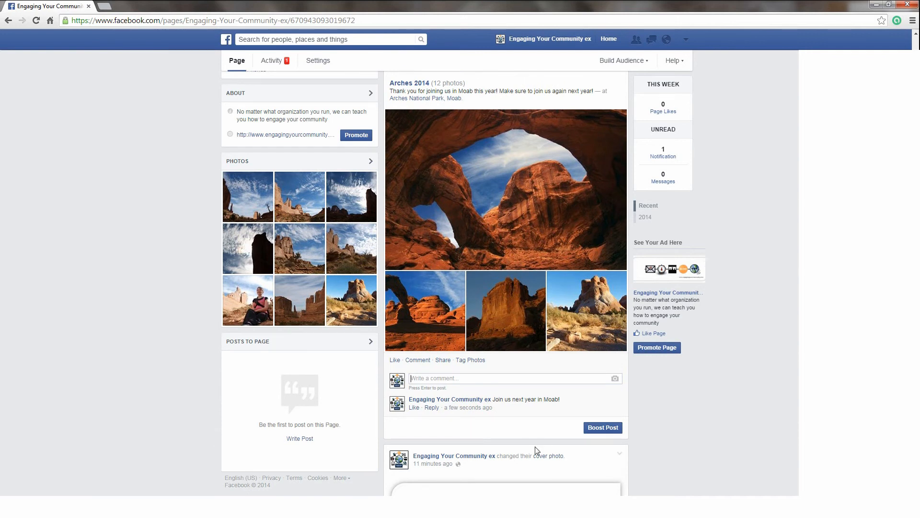
click(431, 408)
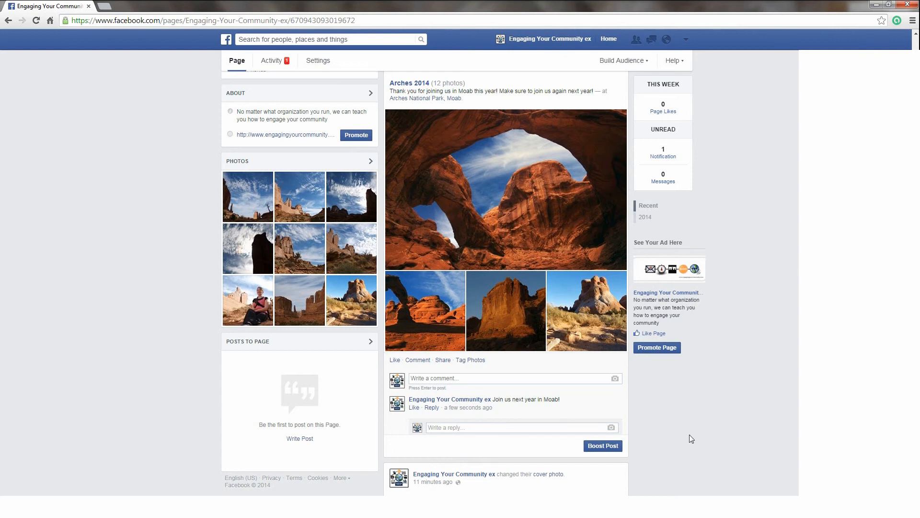
text(Will do!)
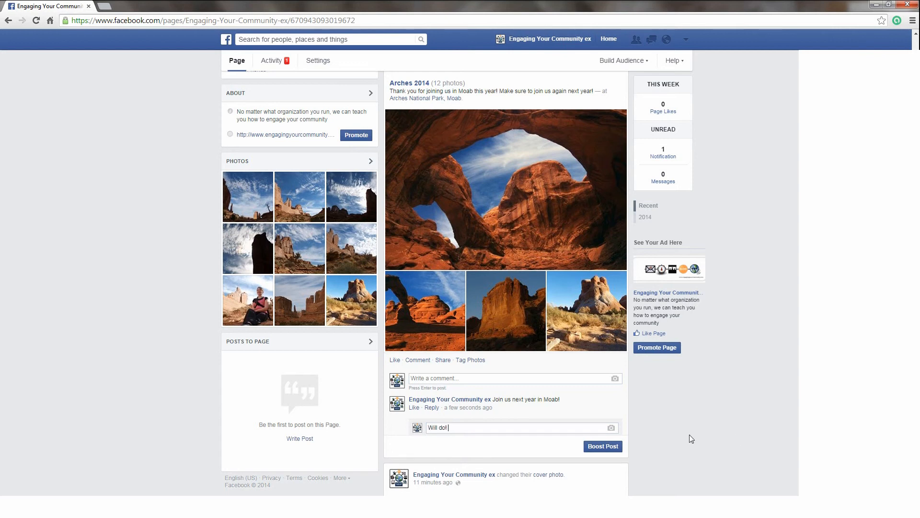
text( Thanks!)
key(Return)
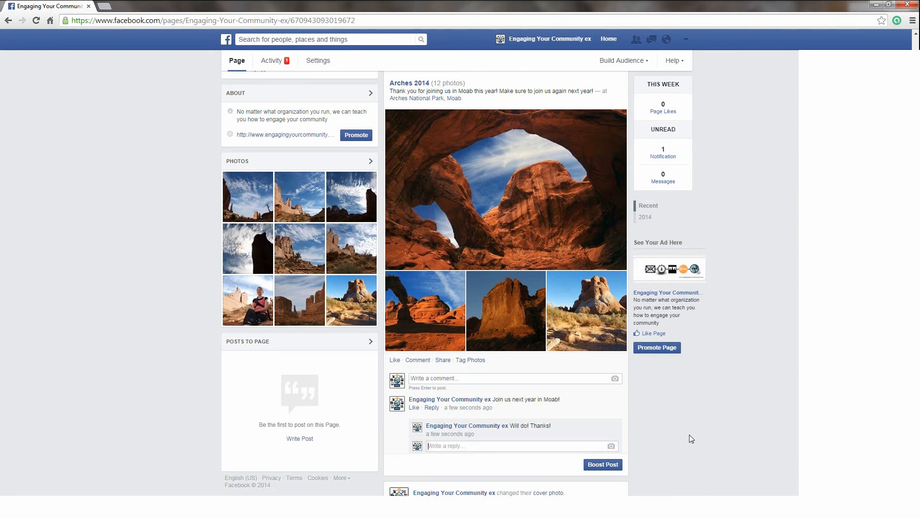
mouse_move(443, 426)
scroll(785, 384, up, 7)
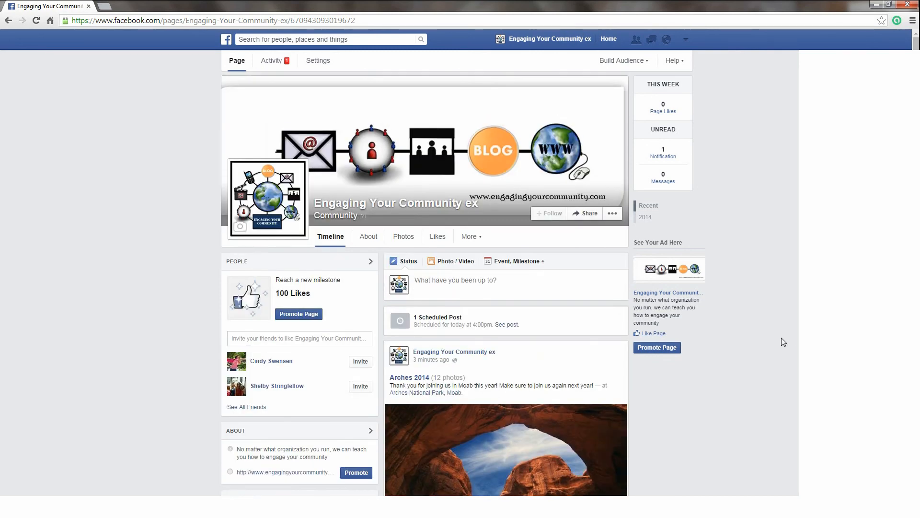